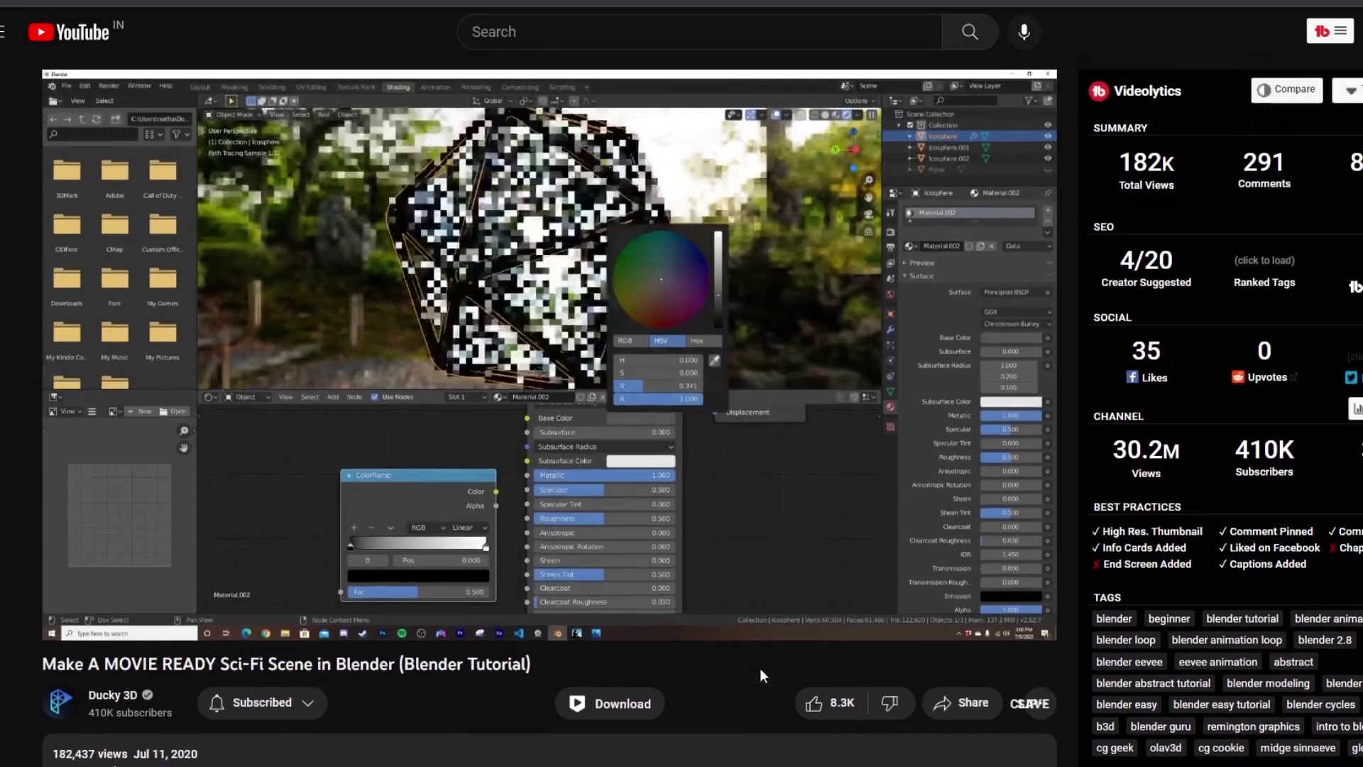
Close the glowing icosahedron post and return to the Instagram profile page.
{"action": "scroll", "coordinate": [759, 667], "scroll_direction": "down", "scroll_amount": 1}
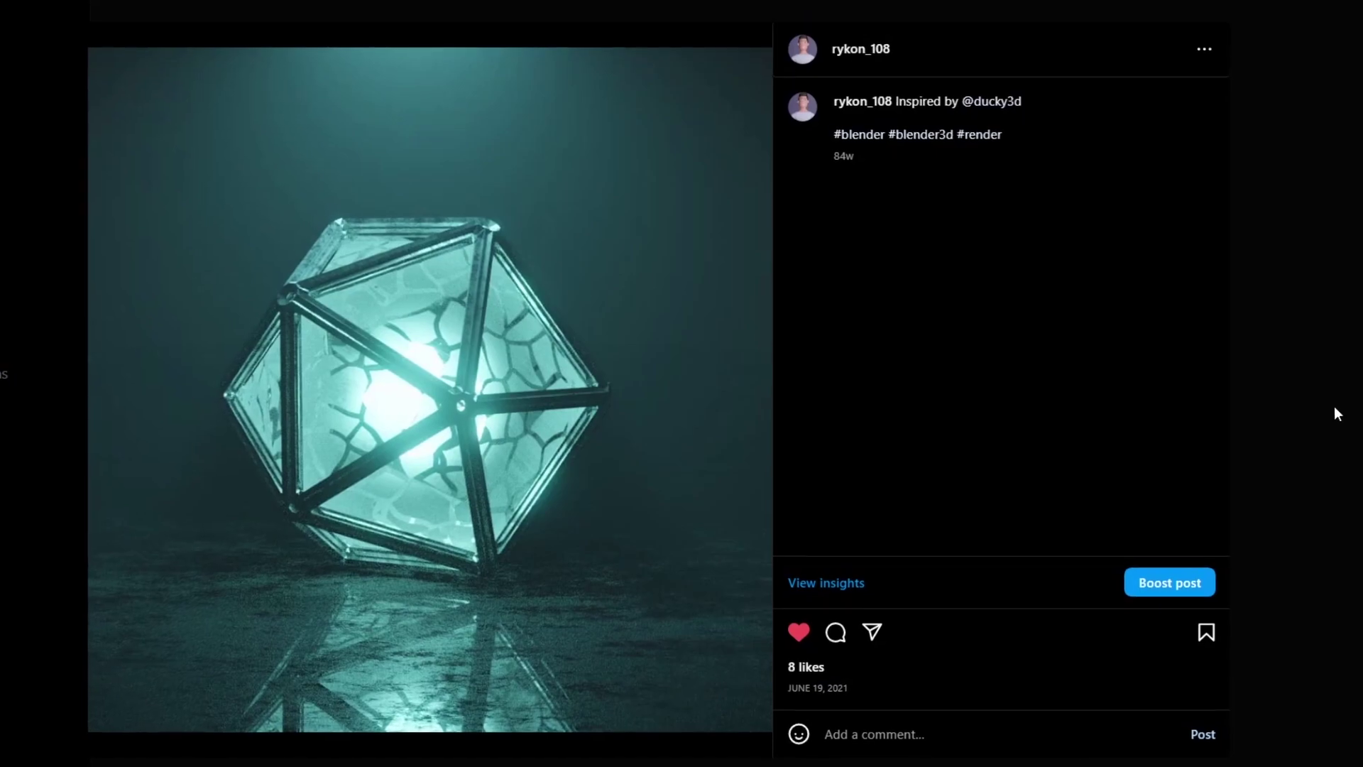
{"action": "left_click", "coordinate": [1339, 412]}
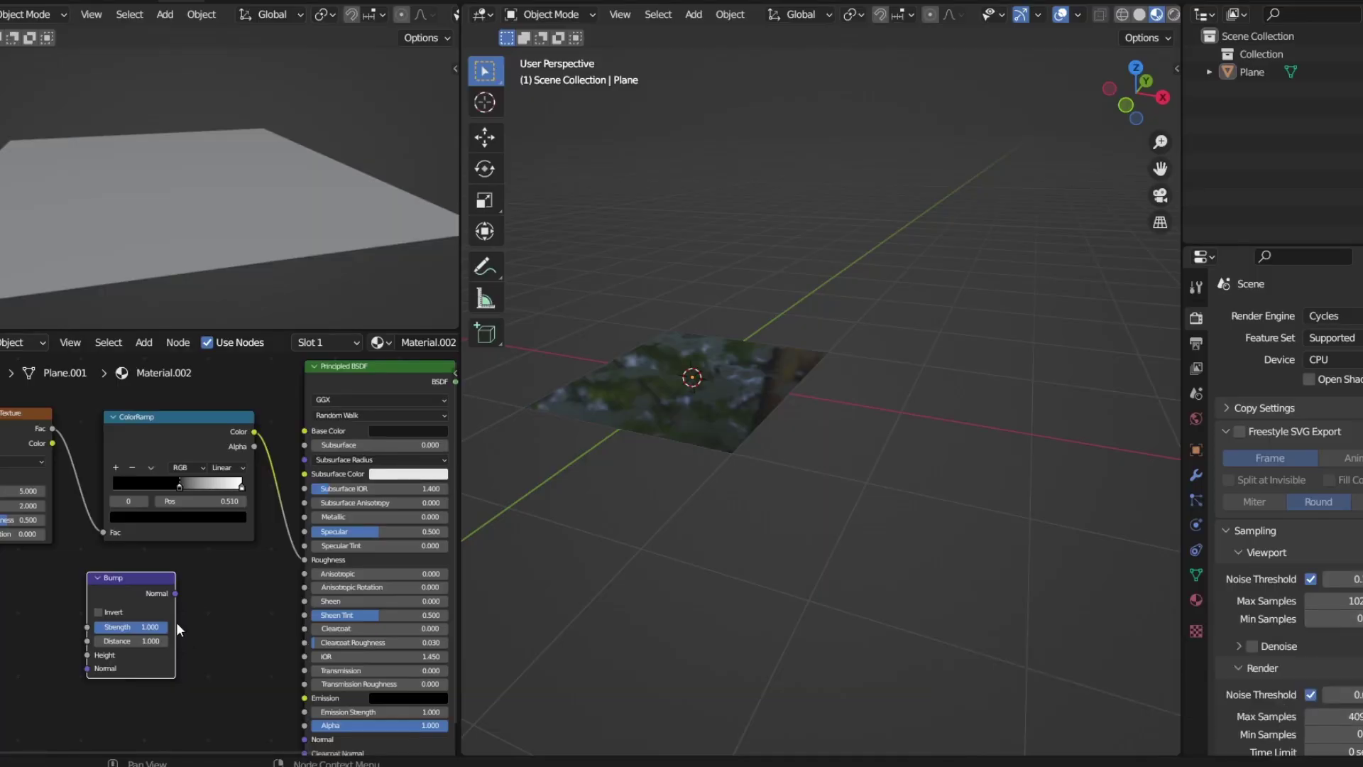
Feed Bump into the shader Normal through a duplicated ColorRamp, and set the noise Scale to 6.6.
{"action": "left_click_drag", "start_coordinate": [301, 692], "coordinate": [304, 738]}
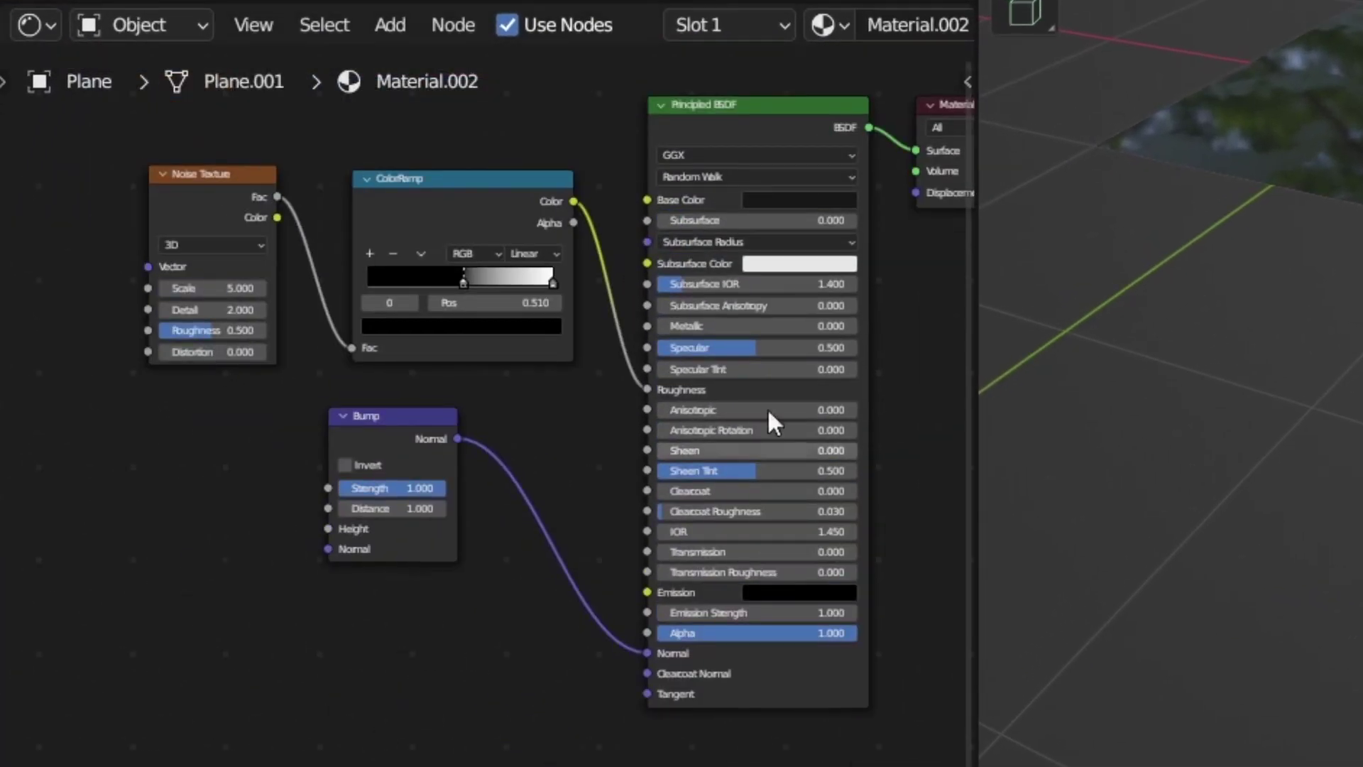
{"action": "left_click", "coordinate": [153, 502]}
{"action": "left_click_drag", "start_coordinate": [284, 519], "coordinate": [328, 529]}
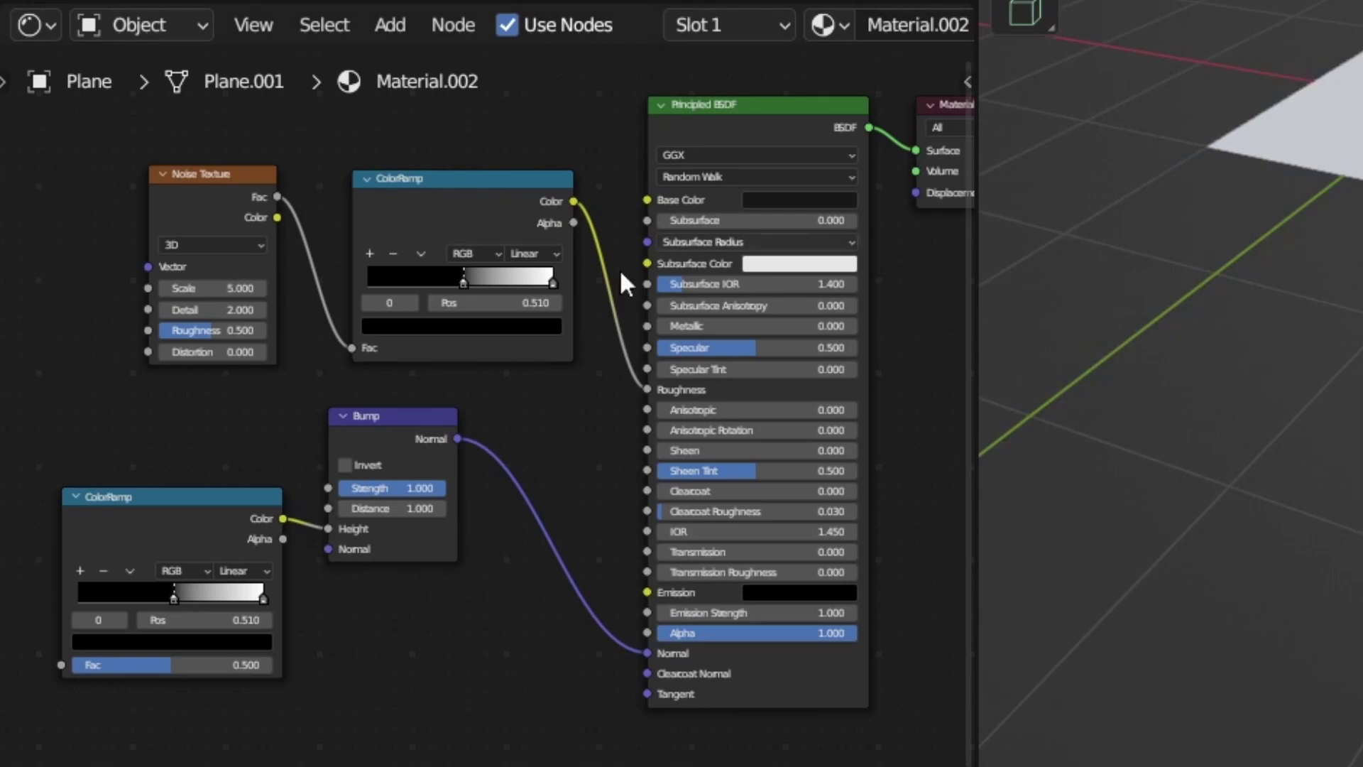
{"action": "key", "text": "g"}
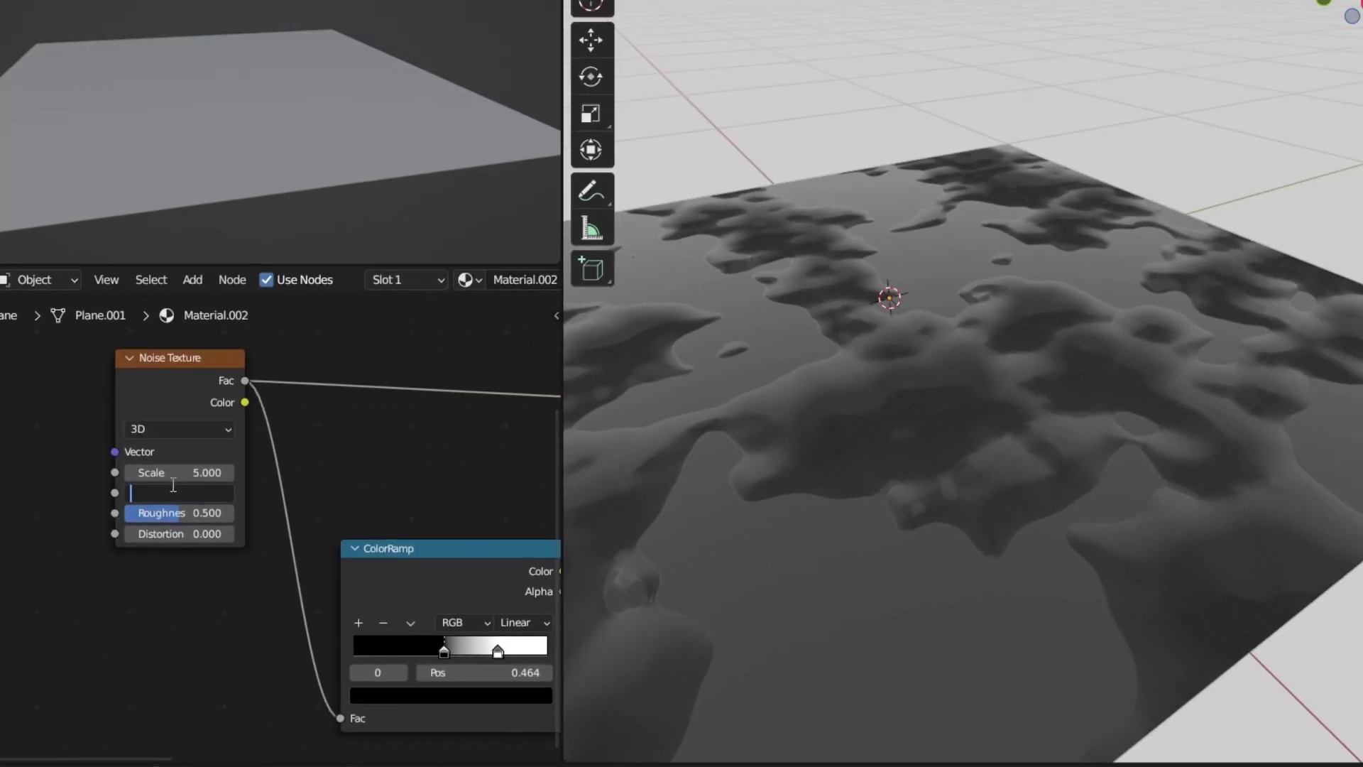
{"action": "left_click_drag", "start_coordinate": [107, 524], "coordinate": [125, 518]}
{"action": "middle_click_drag", "start_coordinate": [797, 503], "coordinate": [822, 494]}
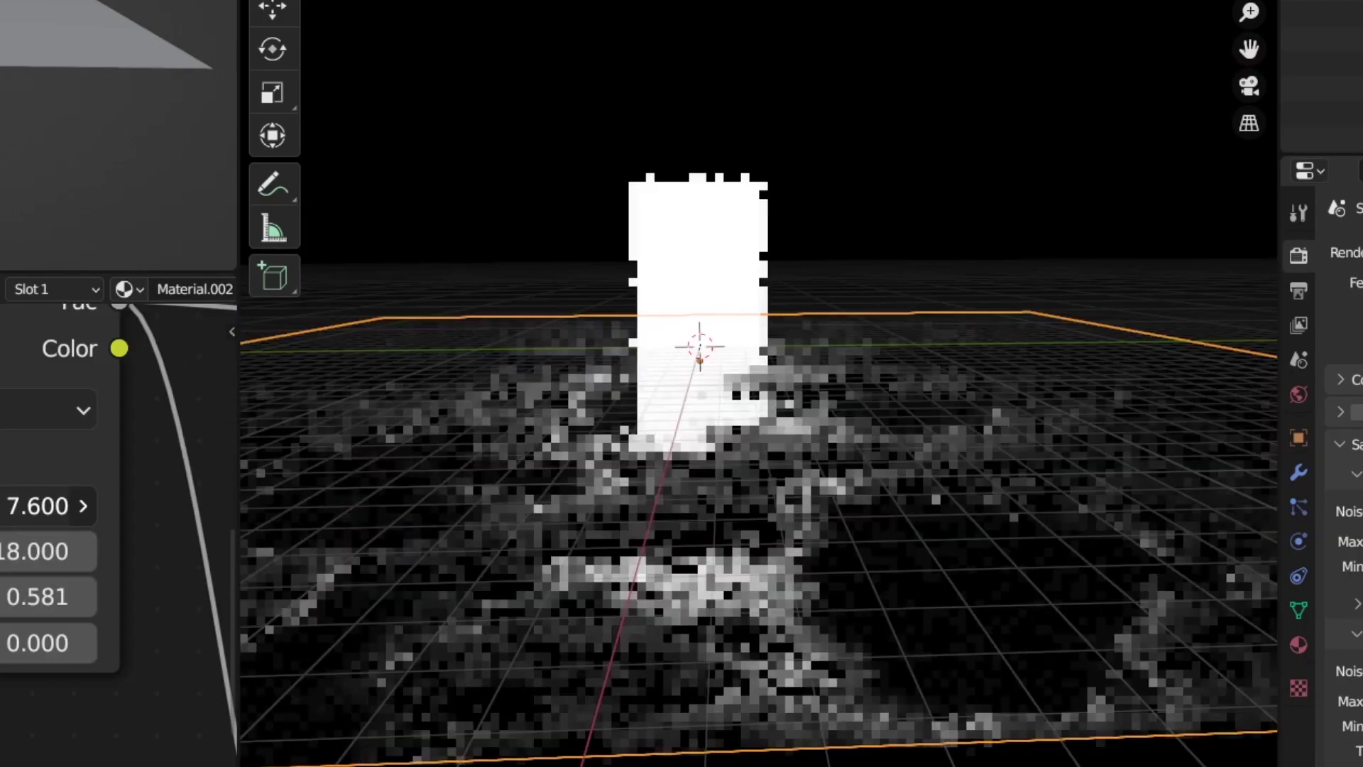
{"action": "left_click_drag", "start_coordinate": [64, 505], "coordinate": [28, 505]}
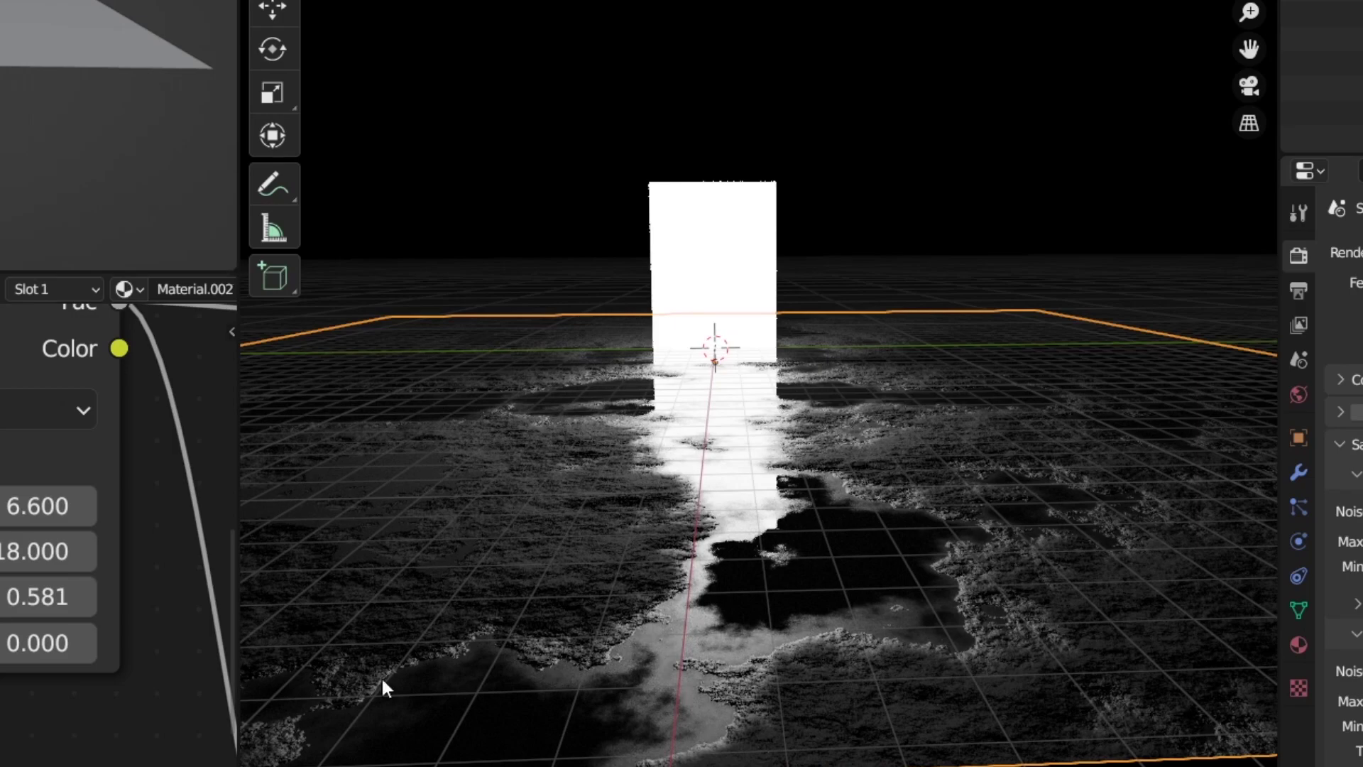
Scroll the Asia Building Sketchfab page toward its Download 3D Model link.
{"action": "scroll", "coordinate": [120, 532], "scroll_direction": "down", "scroll_amount": 3}
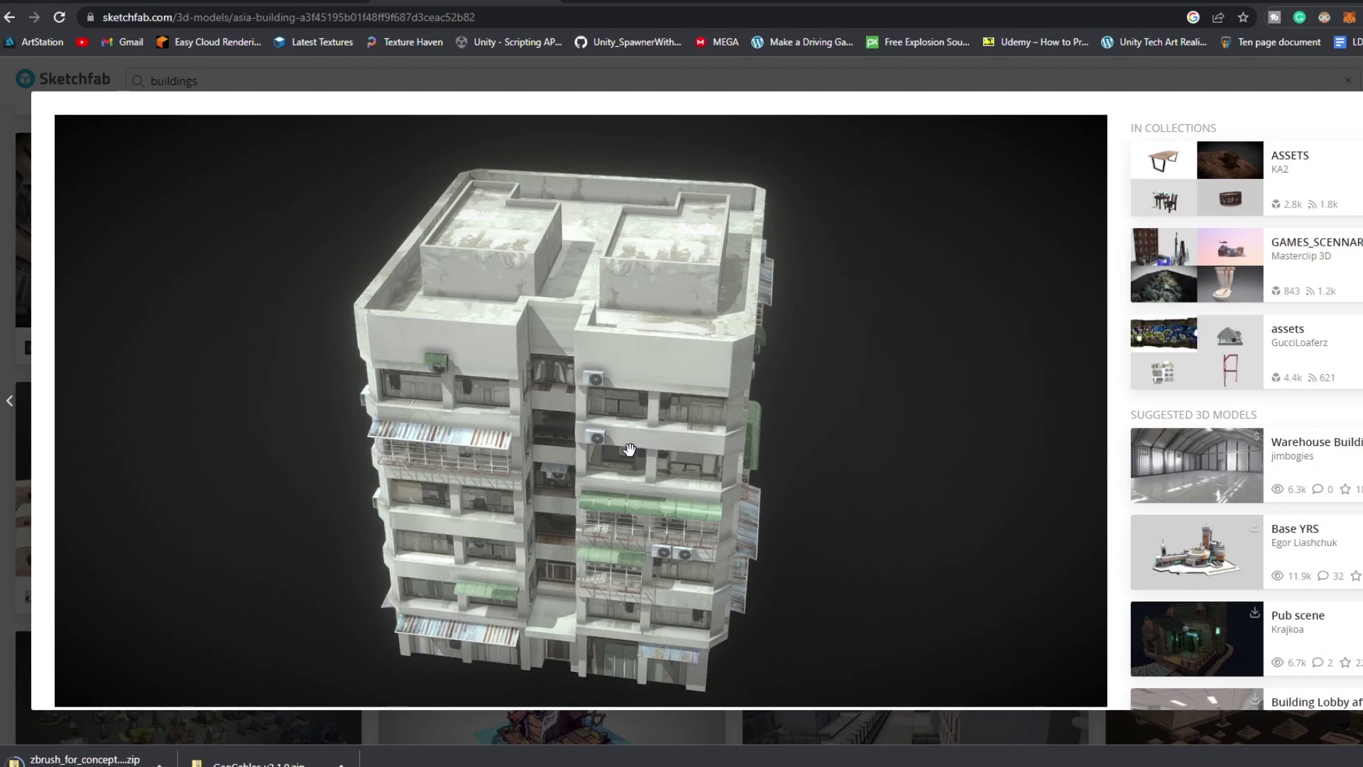
{"action": "scroll", "coordinate": [613, 454], "scroll_direction": "up", "scroll_amount": 3}
{"action": "scroll", "coordinate": [664, 482], "scroll_direction": "up", "scroll_amount": 5}
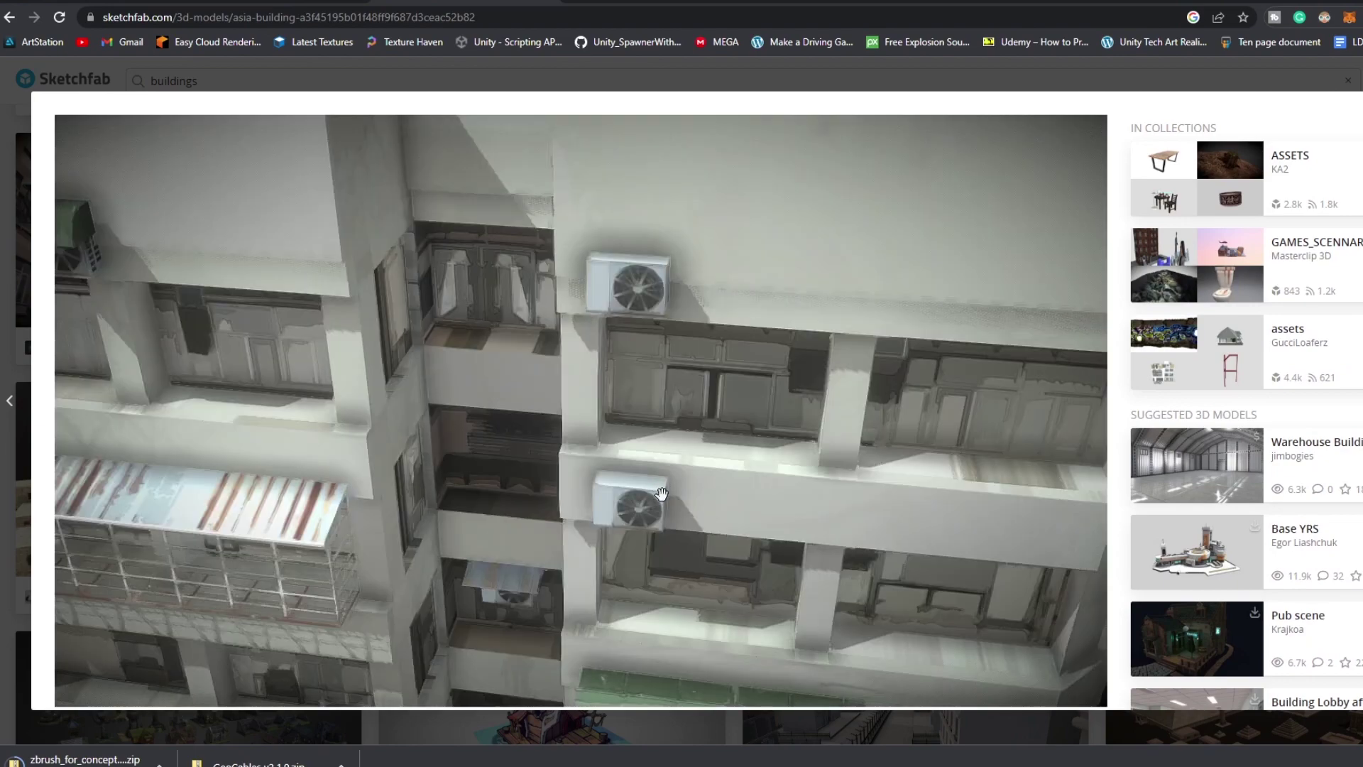
{"action": "scroll", "coordinate": [670, 473], "scroll_direction": "down", "scroll_amount": 3}
{"action": "scroll", "coordinate": [86, 440], "scroll_direction": "down", "scroll_amount": 5}
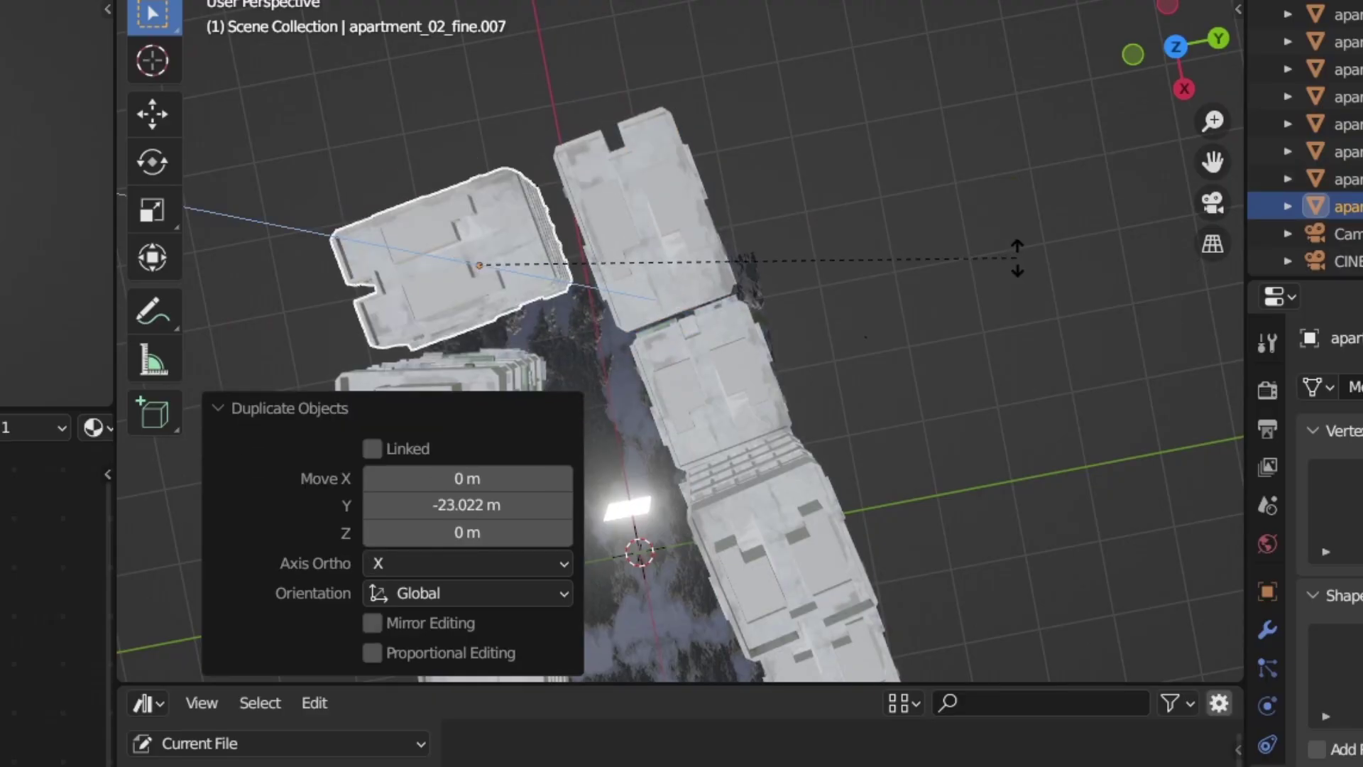
Rotate the duplicated building 180 degrees and view the street through the camera.
{"action": "type", "text": "180"}
{"action": "key", "text": "Return"}
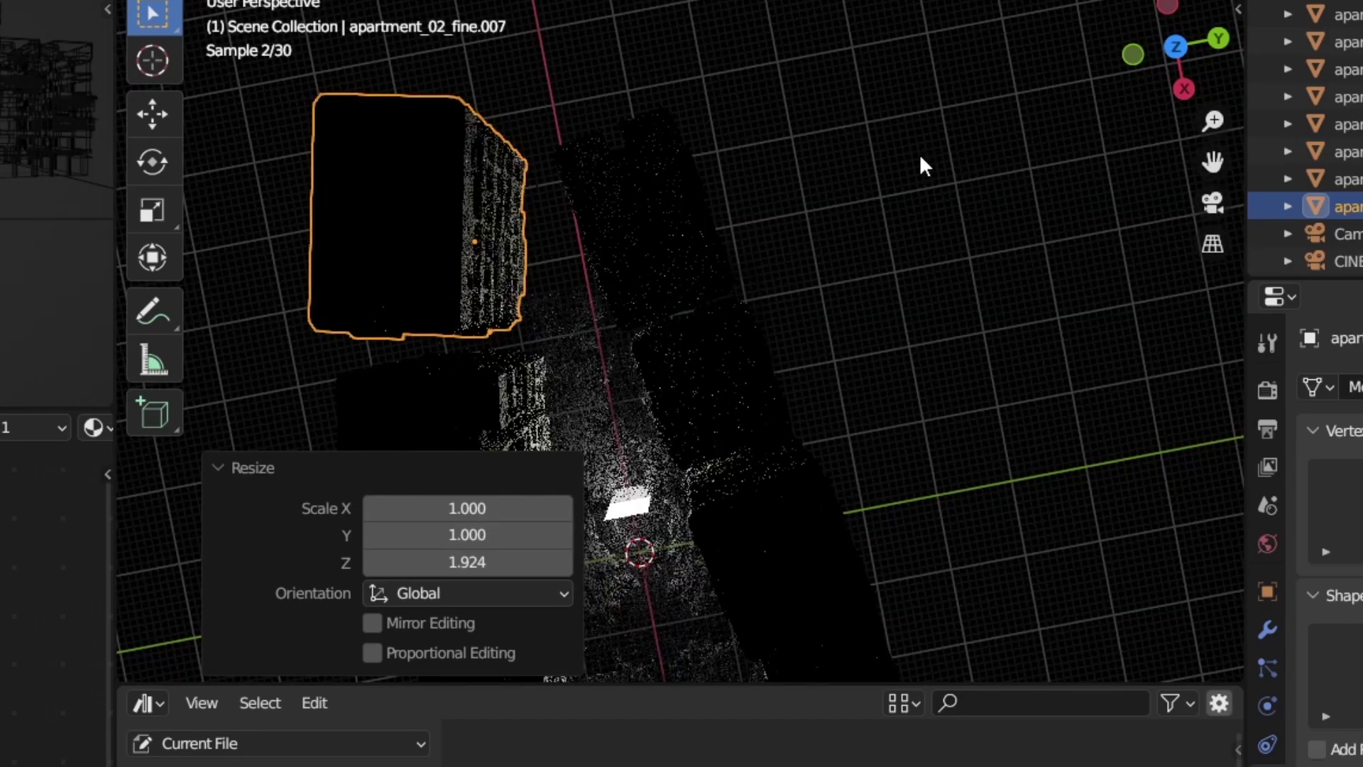
{"action": "key", "text": "KP_0"}
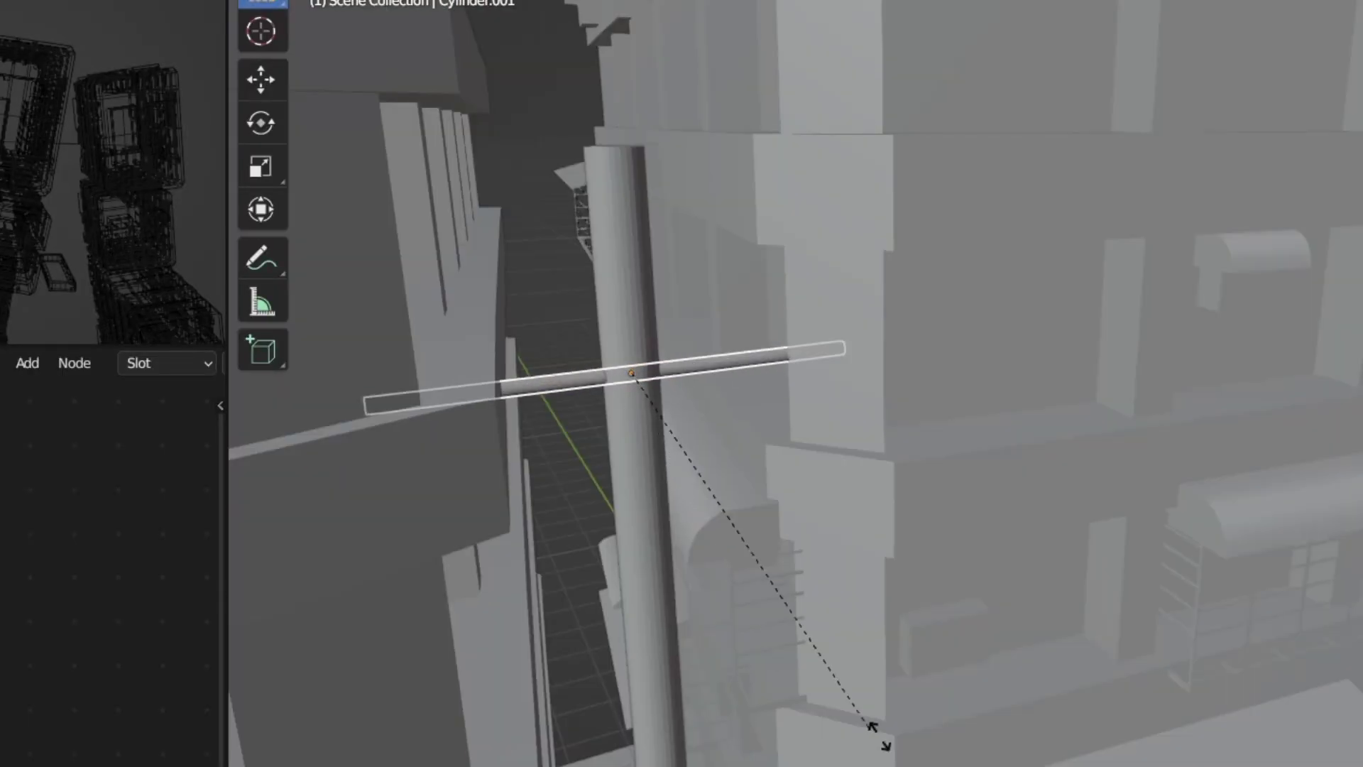
Orbit around the utility pole to check its crossbars, then select a building.
{"action": "middle_click_drag", "start_coordinate": [741, 382], "coordinate": [504, 288]}
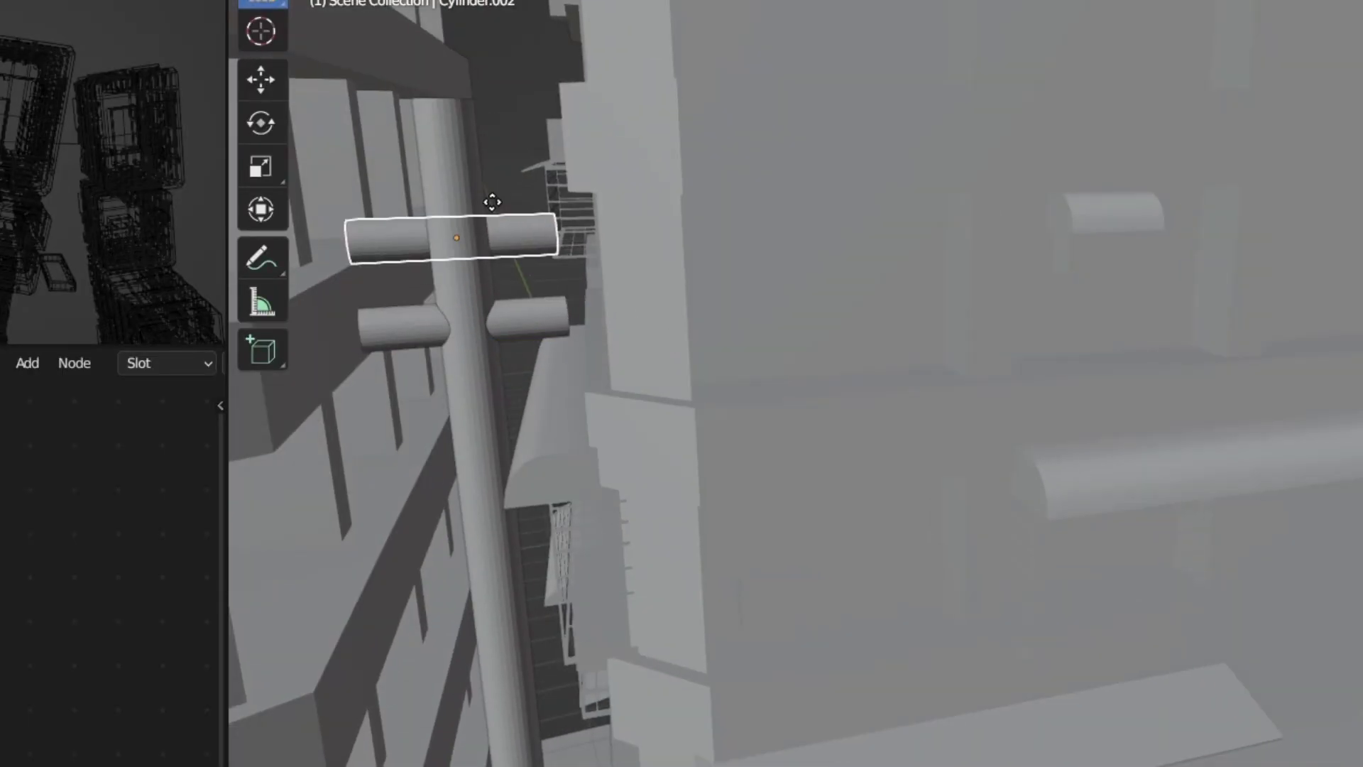
{"action": "middle_click_drag", "start_coordinate": [495, 110], "coordinate": [646, 227]}
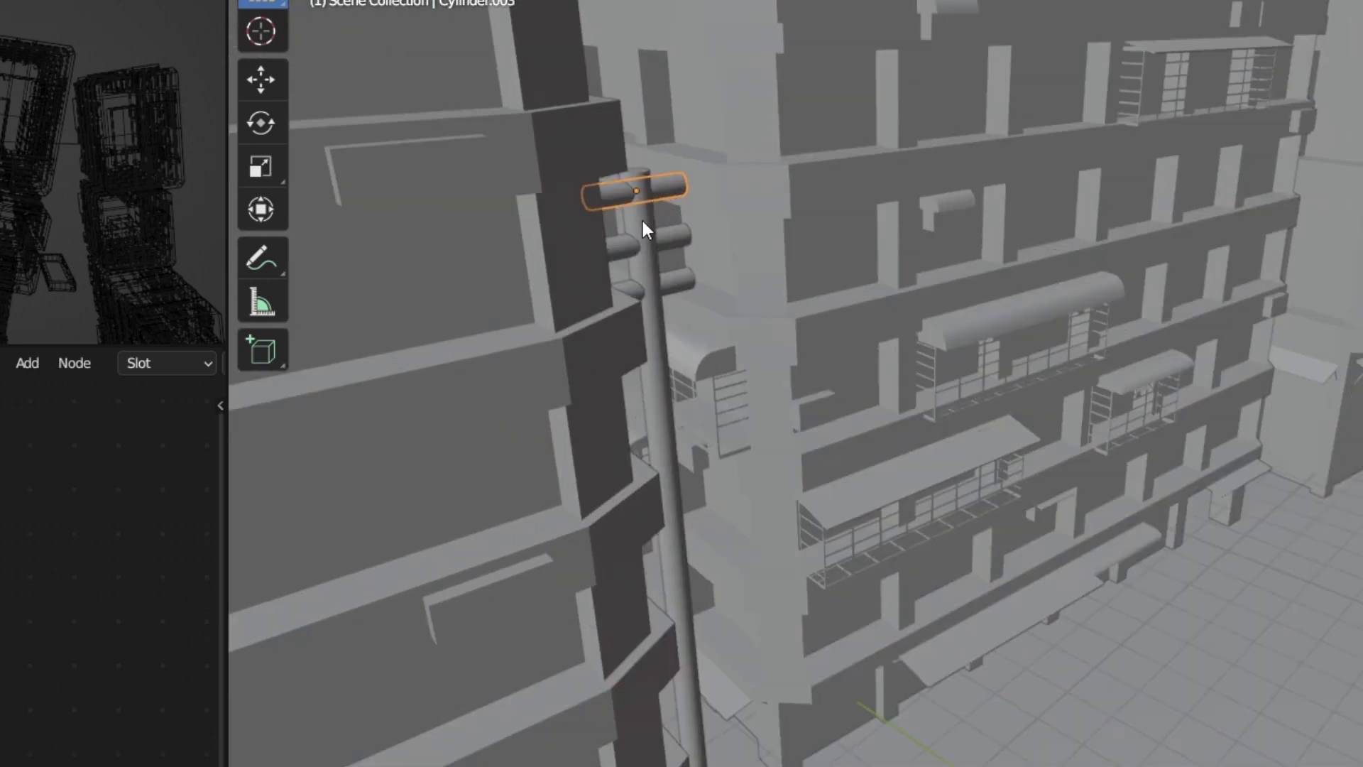
{"action": "left_click", "coordinate": [642, 286]}
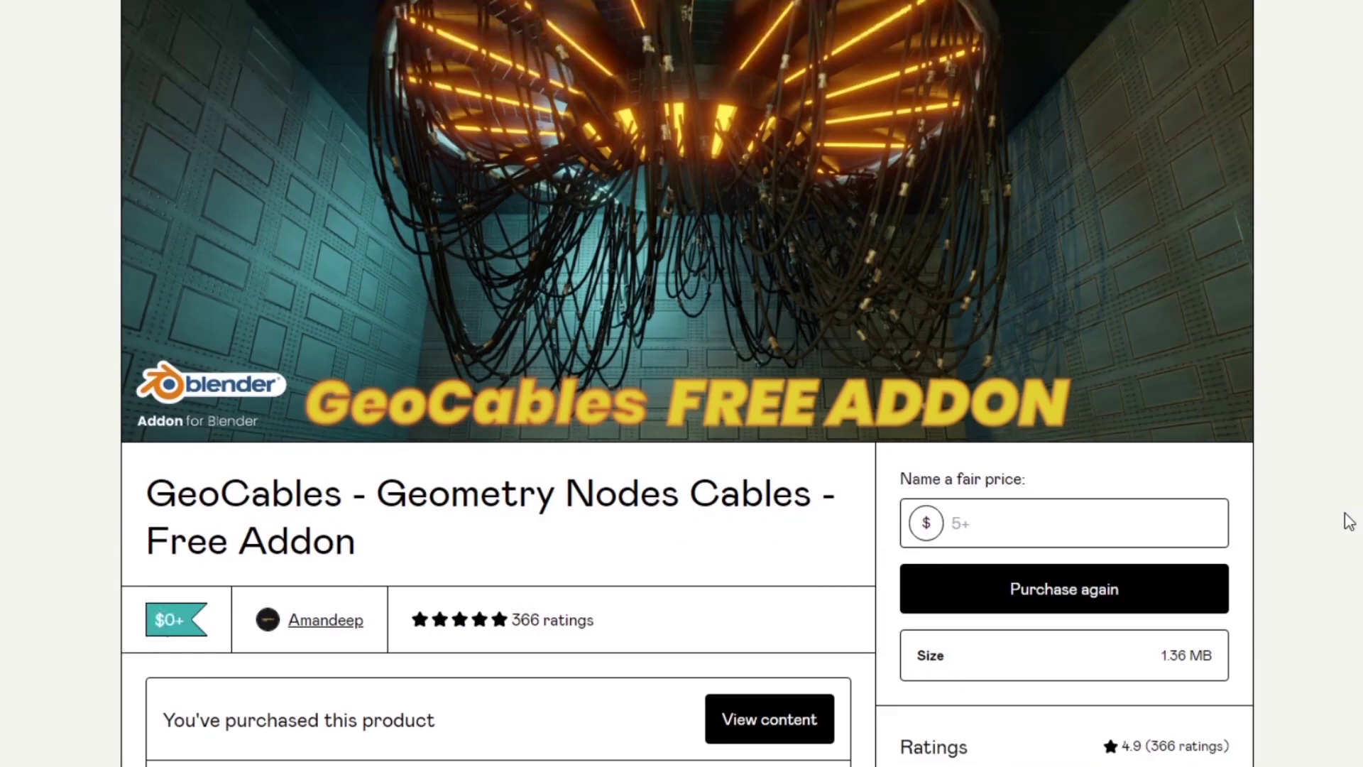
Scroll the GeoCables Gumroad page and click into the 'Name a fair price' field.
{"action": "scroll", "coordinate": [1349, 522], "scroll_direction": "down", "scroll_amount": 5}
{"action": "left_click", "coordinate": [1060, 150]}
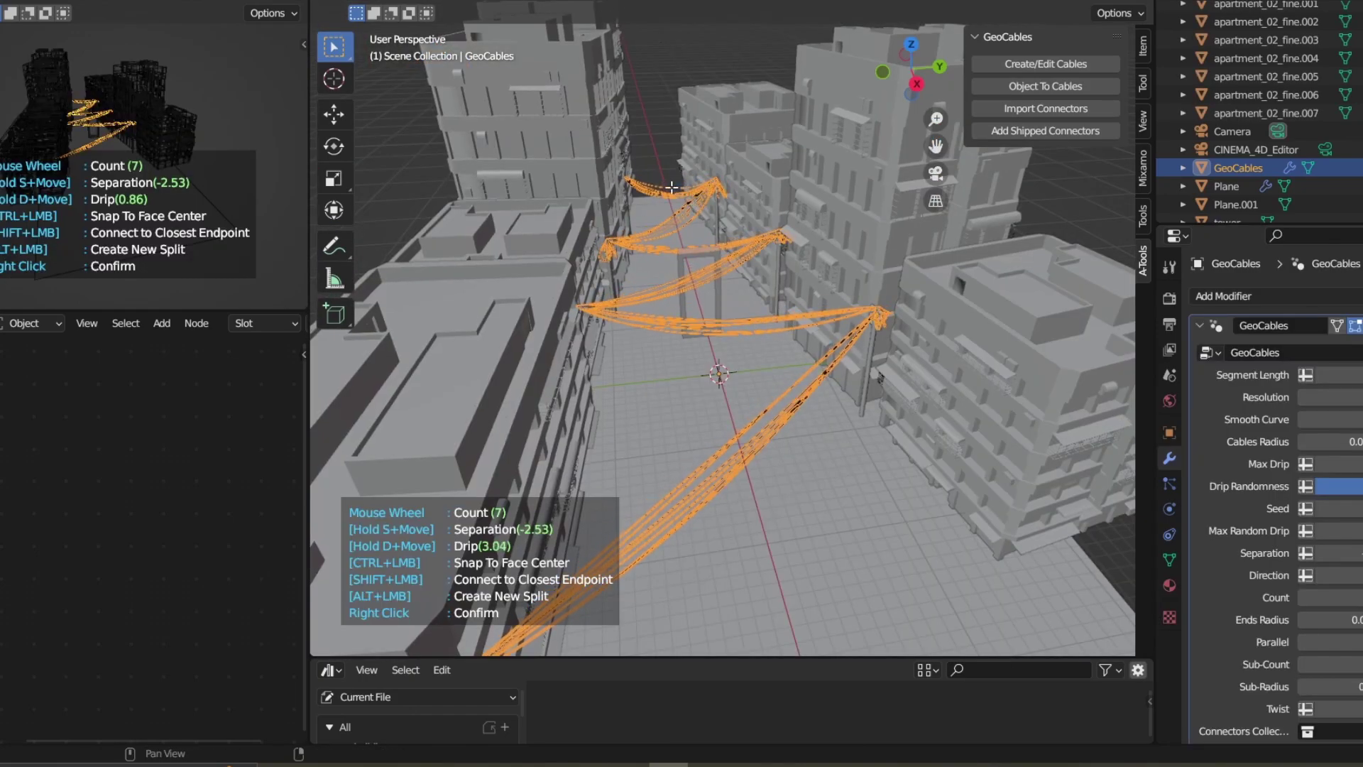
Set the cable droop to 5.87 and confirm the drooping cables across the street.
{"action": "key", "text": "d"}
{"action": "key", "text": "KP_0"}
{"action": "key", "text": "d"}
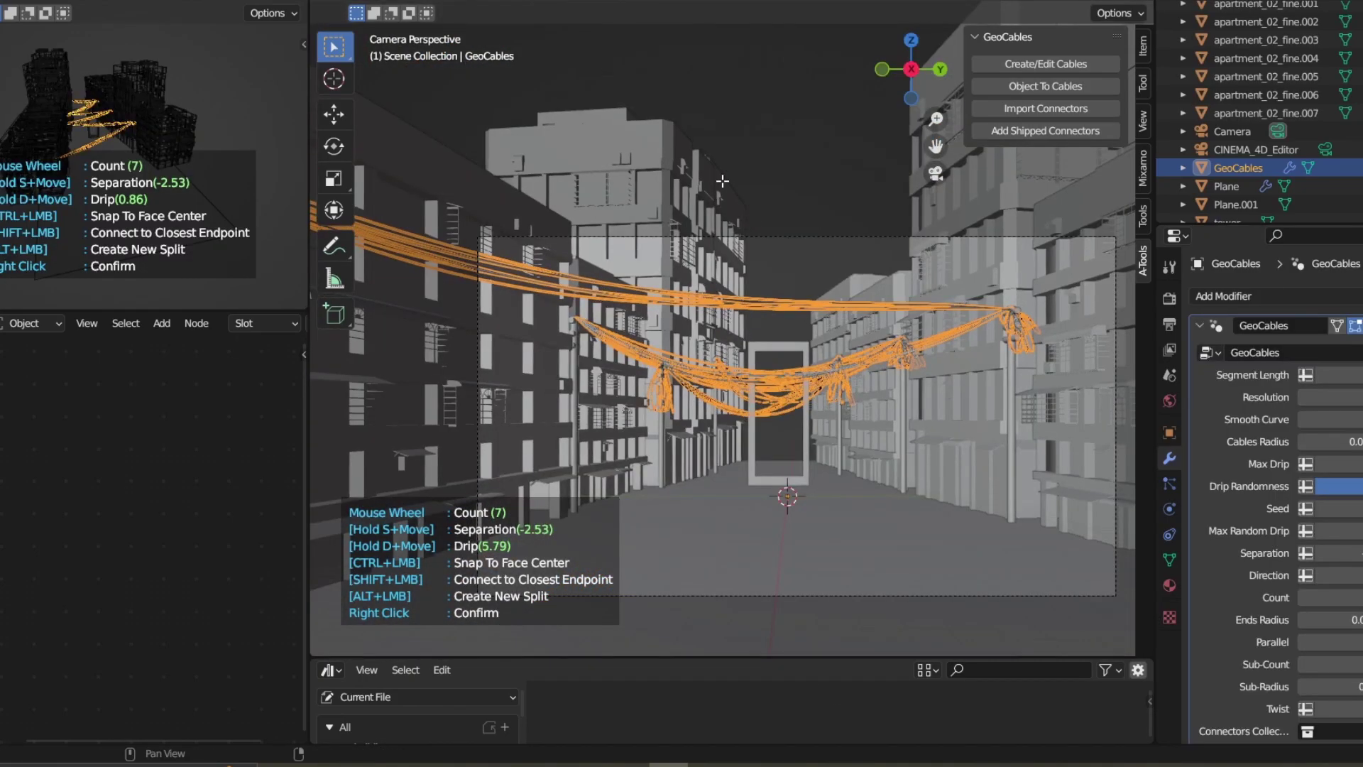
{"action": "key", "text": "d"}
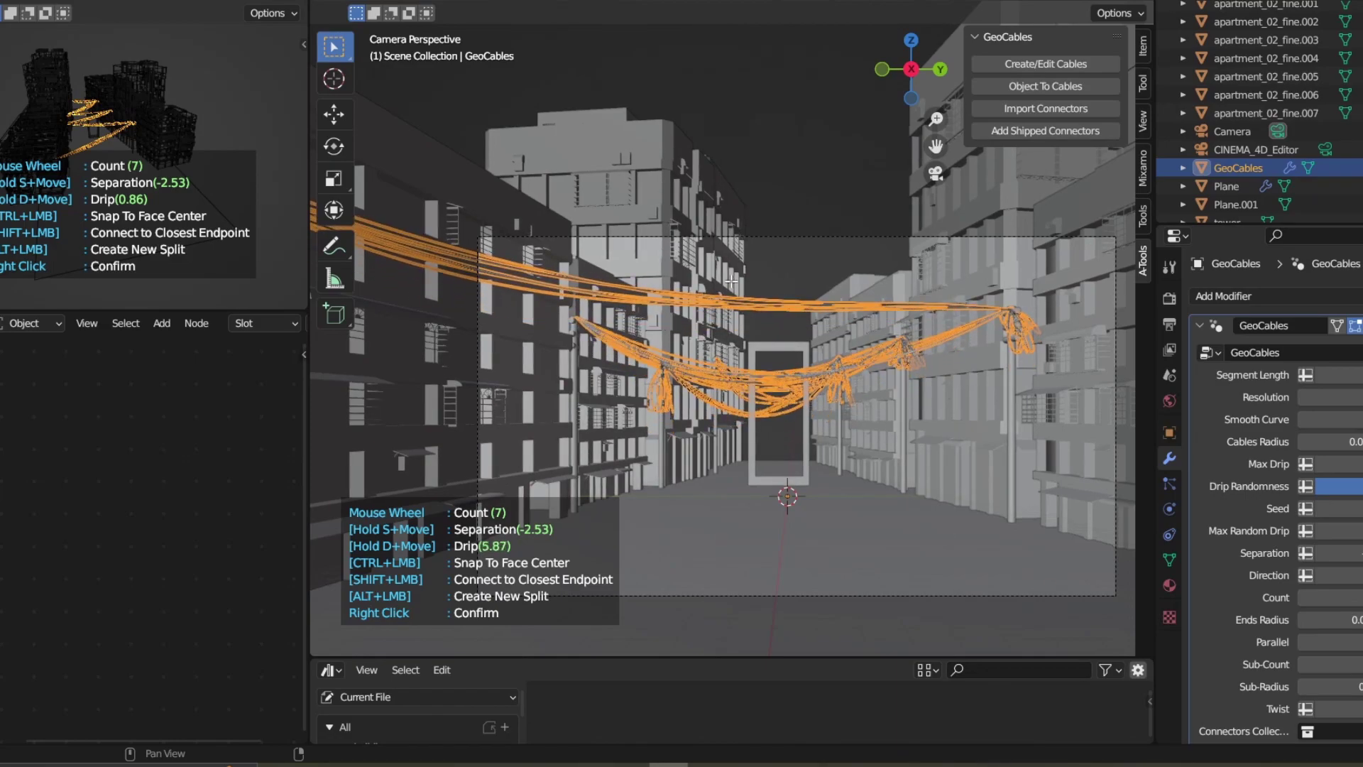
{"action": "right_click", "coordinate": [705, 189]}
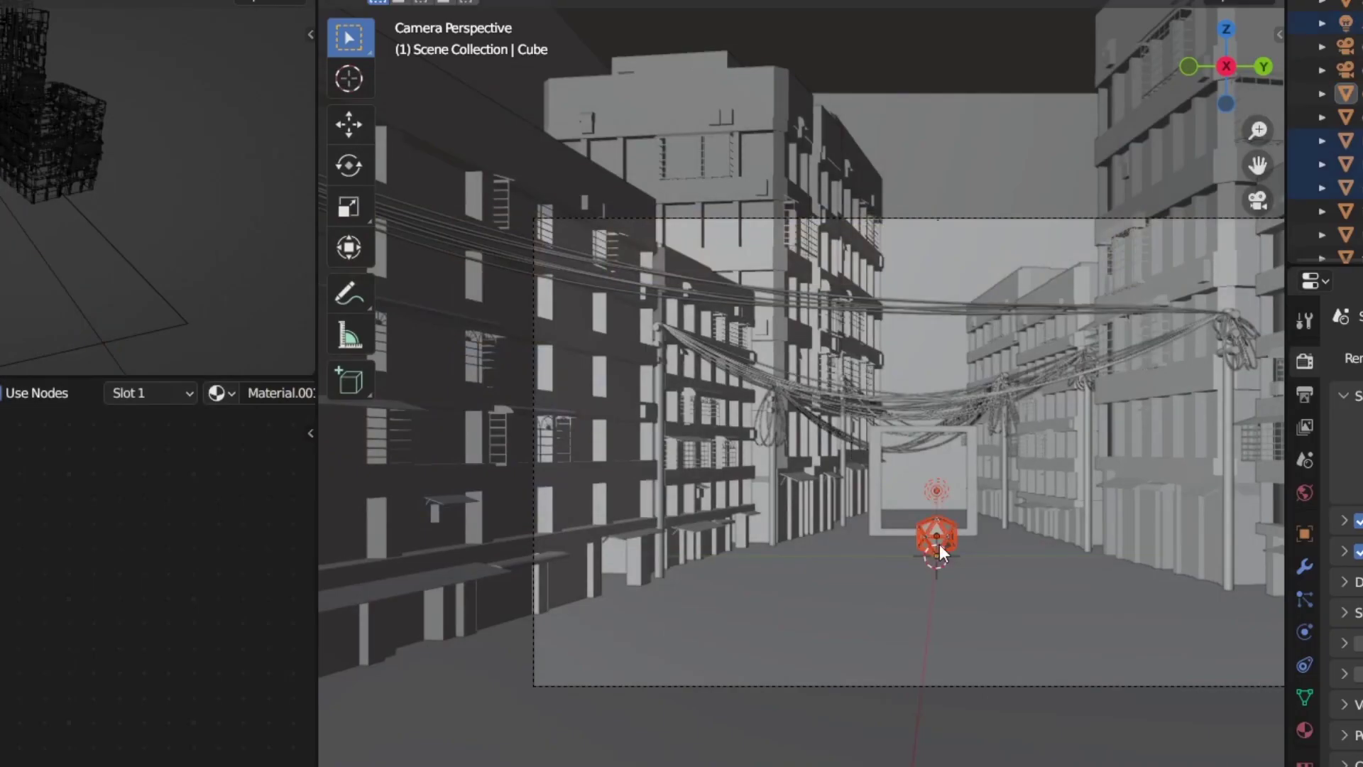
Scale up the icosphere in camera view and select the Cube.002 floor quad beneath it.
{"action": "key", "text": "KP_0"}
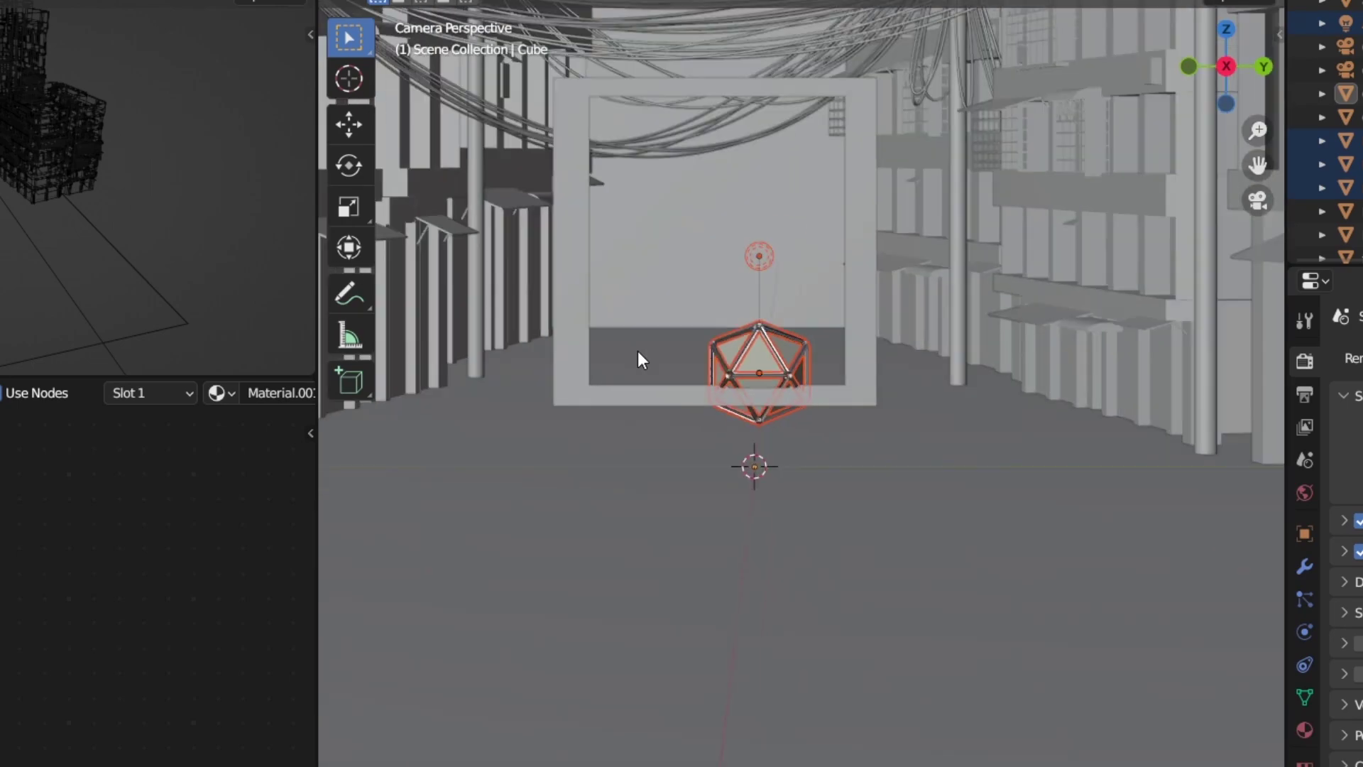
{"action": "key", "text": "s"}
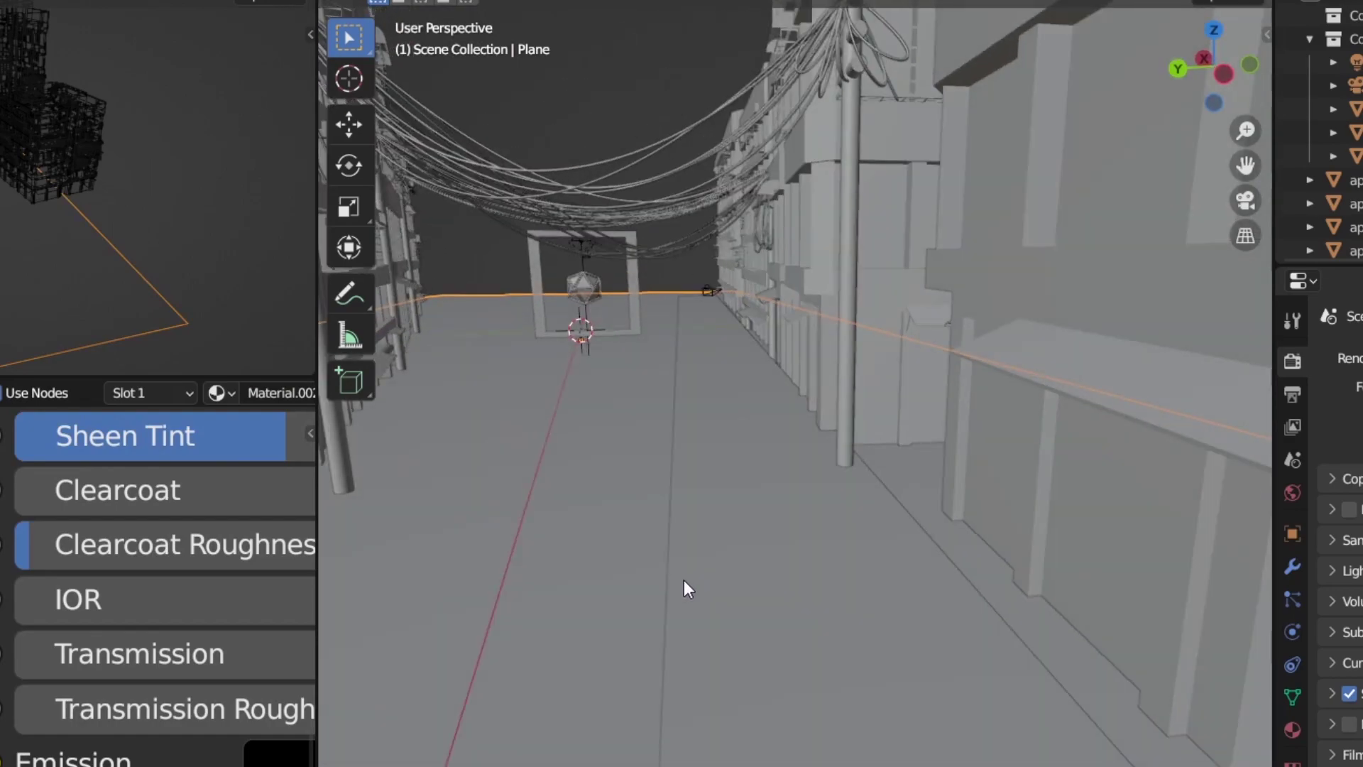
{"action": "left_click", "coordinate": [774, 654]}
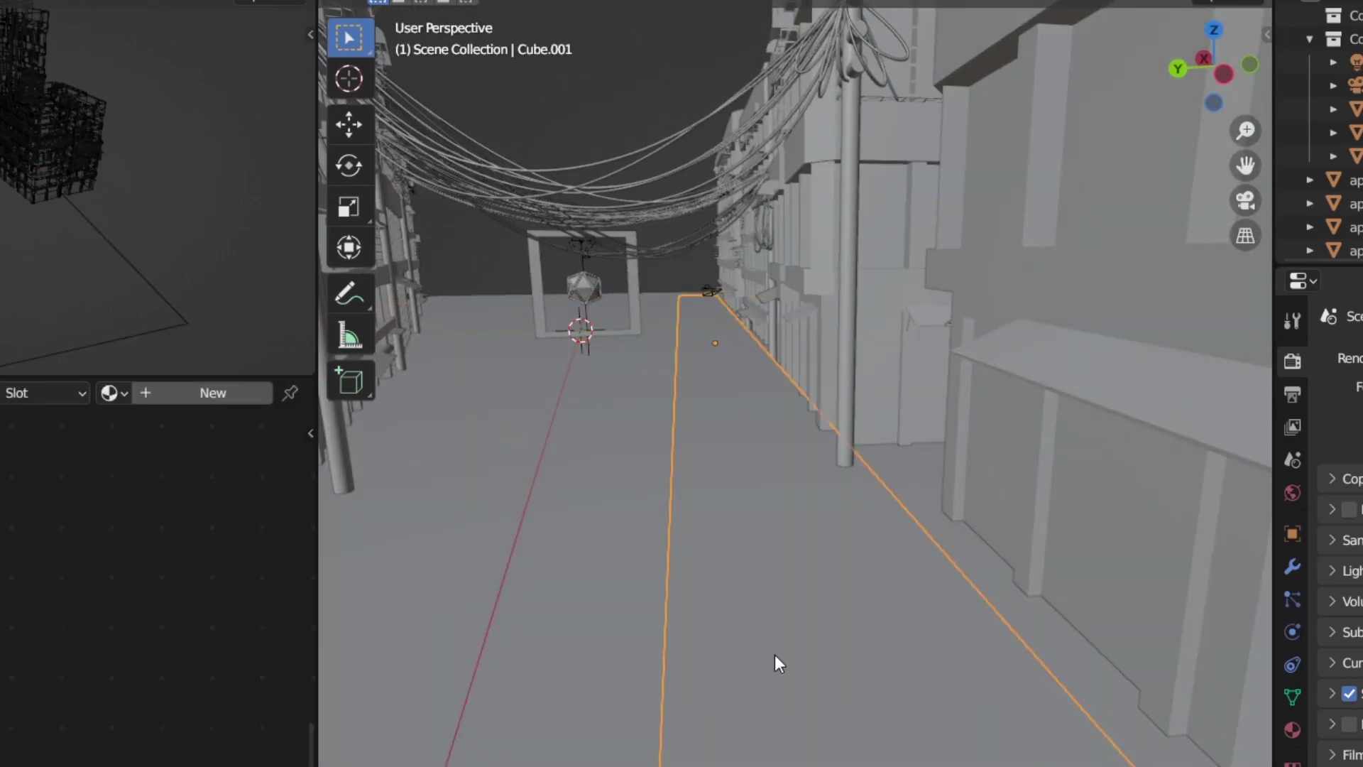
{"action": "left_click", "coordinate": [685, 570]}
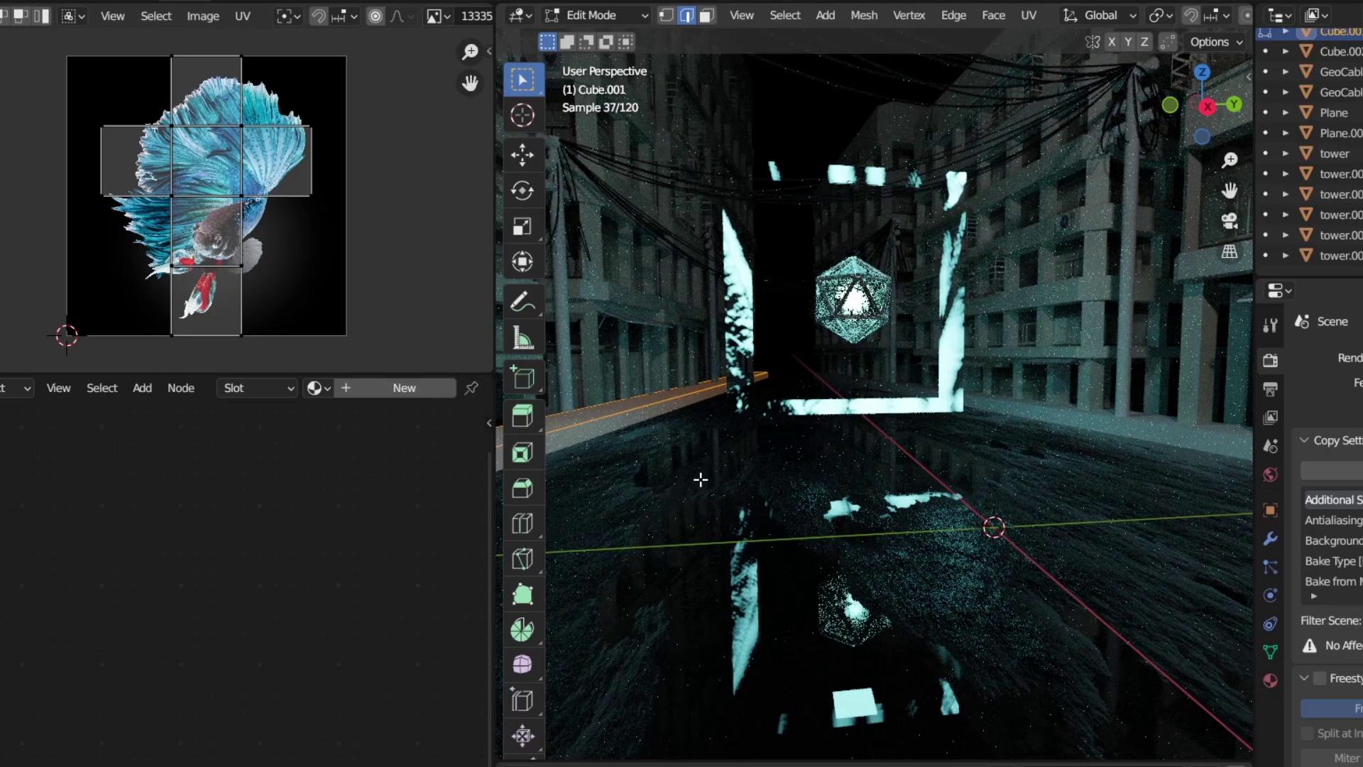
Leave Edit Mode and move the ring material's ColorRamp stop to 0.168.
{"action": "key", "text": "Tab"}
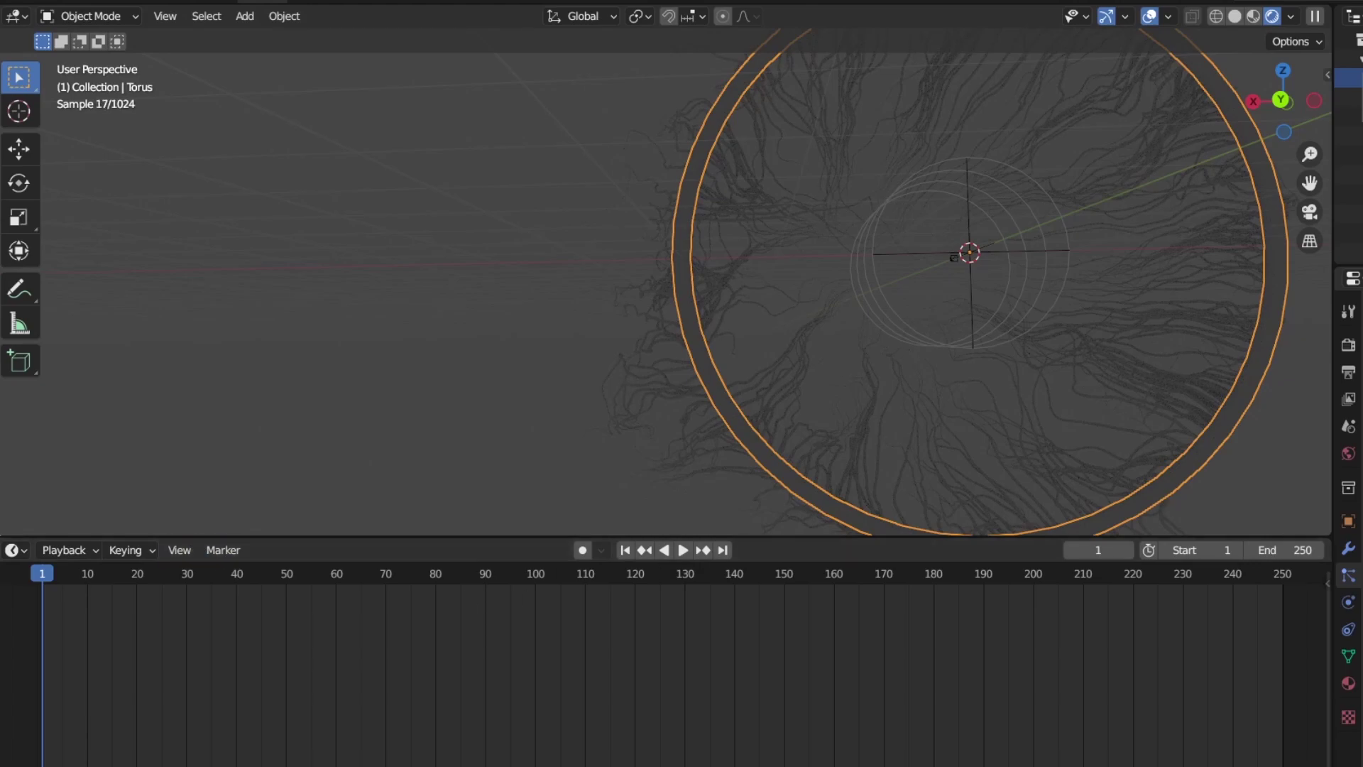
{"action": "key", "text": "shift+F3"}
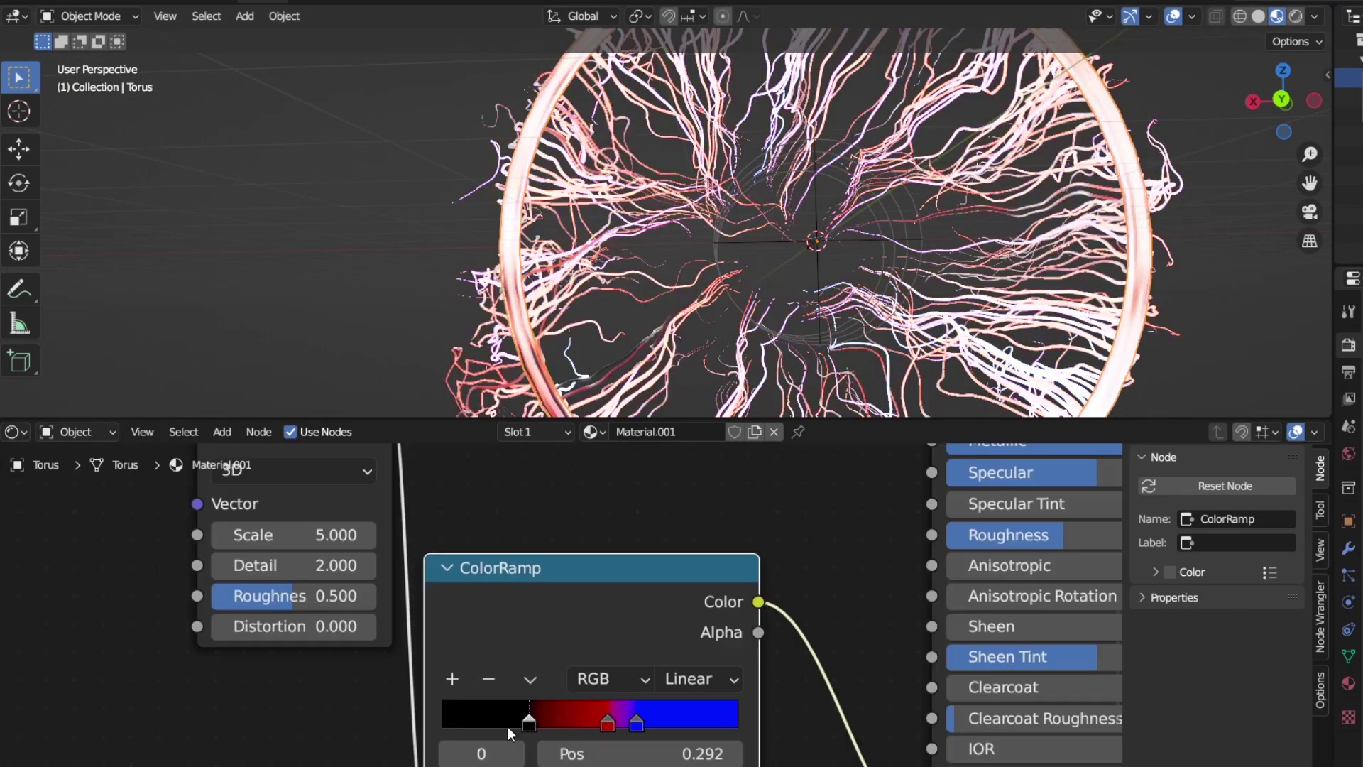
{"action": "left_click_drag", "start_coordinate": [681, 754], "coordinate": [639, 753]}
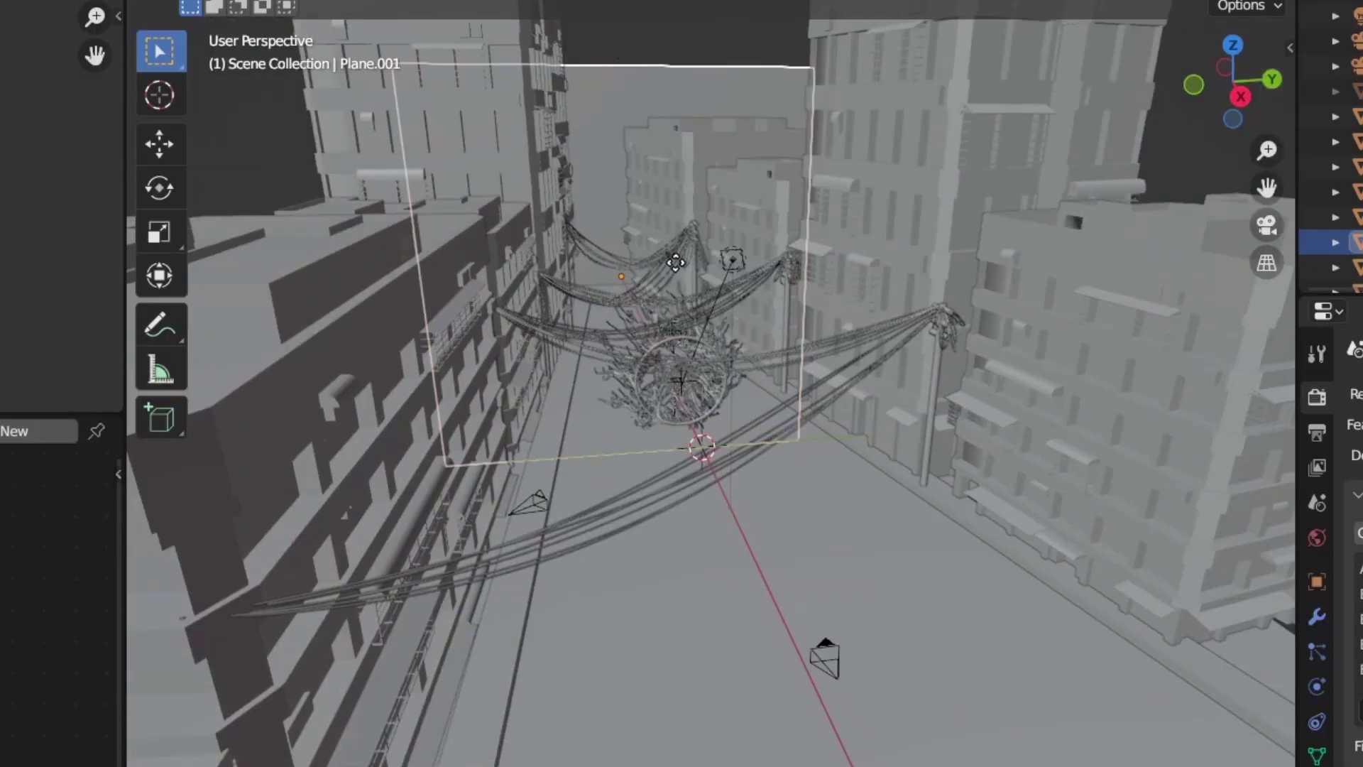
Check the ring framed in the camera view down the alley, then select the camera.
{"action": "left_click", "coordinate": [820, 263]}
{"action": "key", "text": "KP_0"}
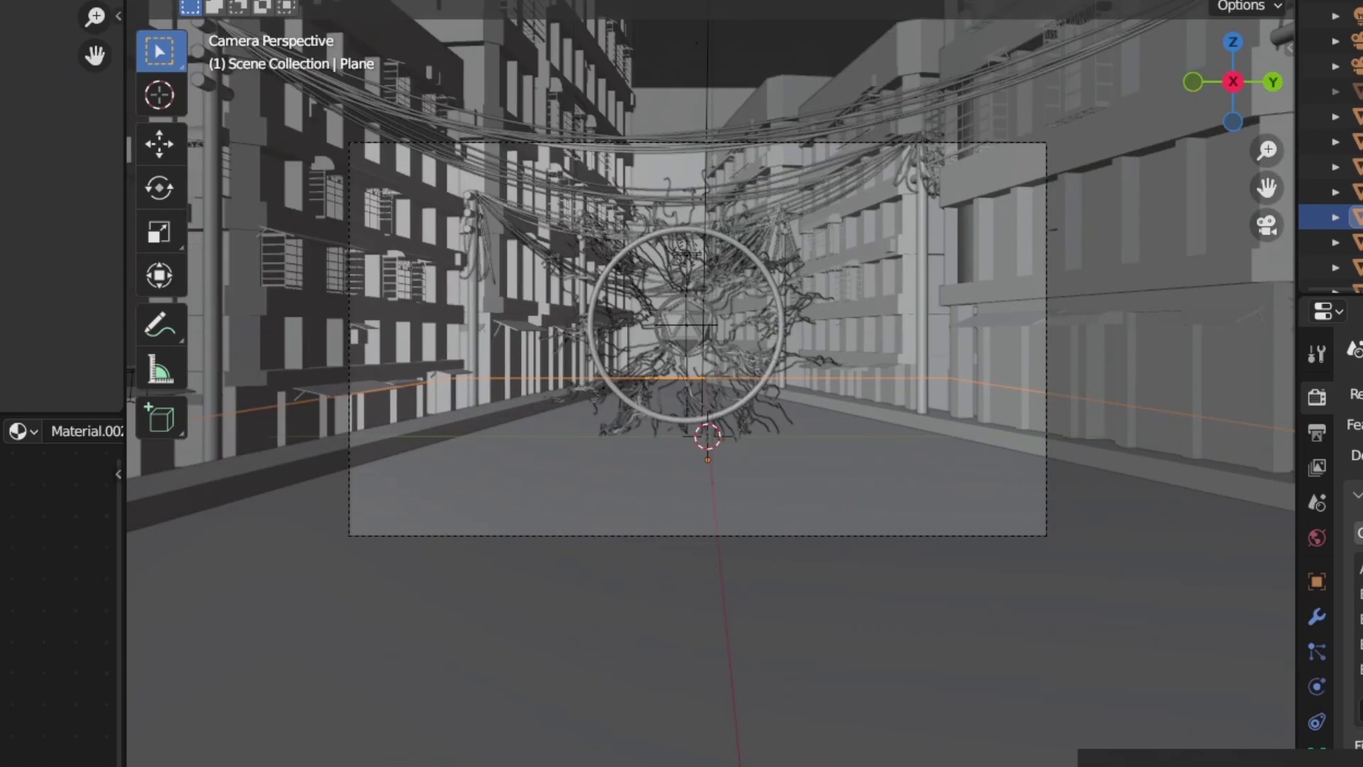
{"action": "key", "text": "KP_0"}
{"action": "left_click", "coordinate": [1071, 609]}
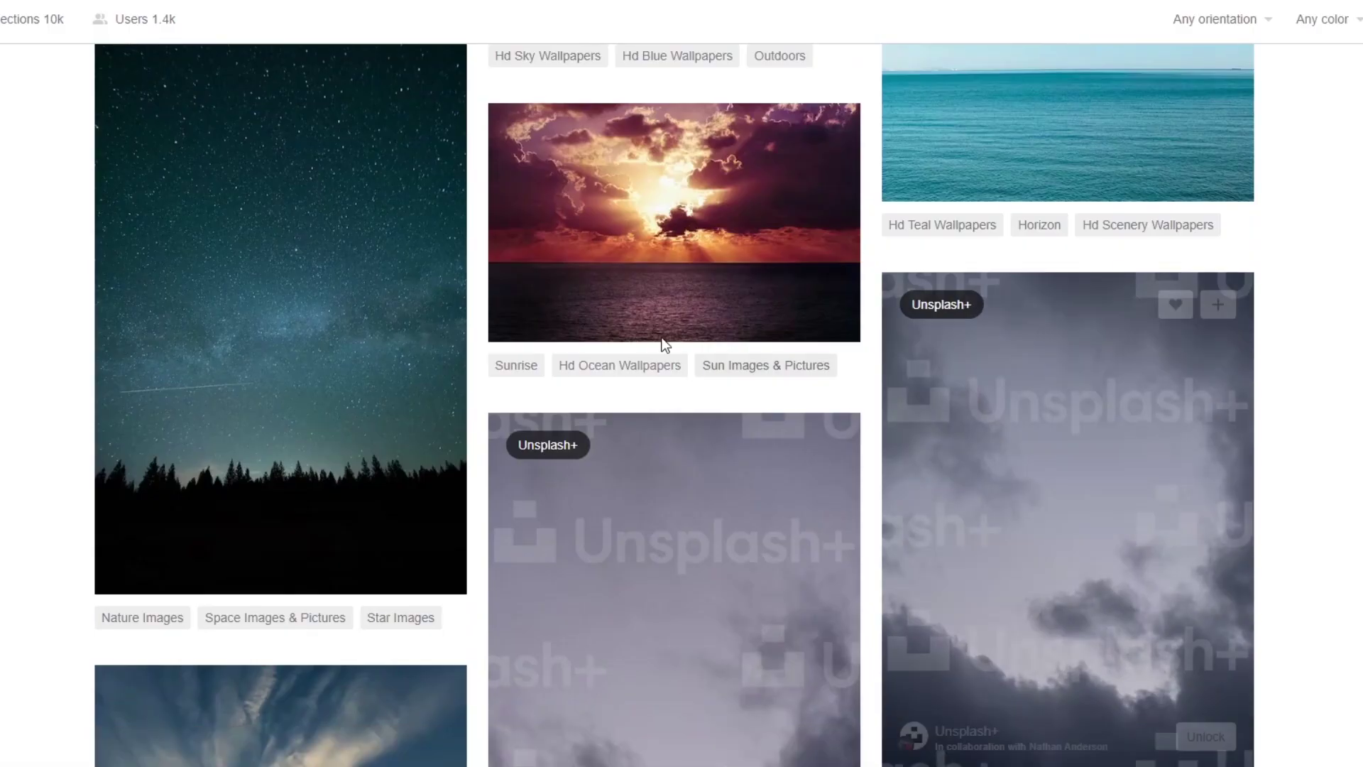
Scroll through the 'How to Create Beautiful Skies in Blender' video page.
{"action": "scroll", "coordinate": [304, 183], "scroll_direction": "up", "scroll_amount": 3}
{"action": "scroll", "coordinate": [307, 176], "scroll_direction": "down", "scroll_amount": 1}
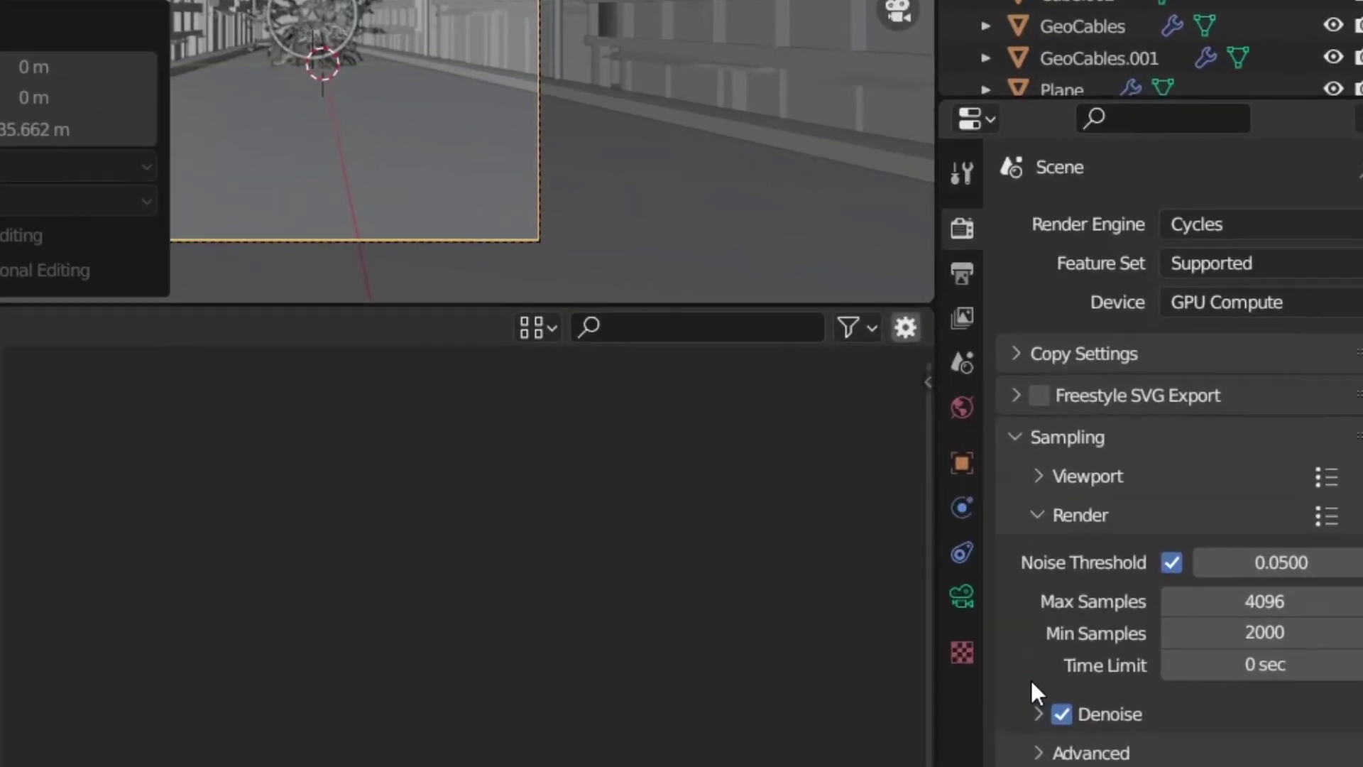
Scroll through the Cycles sampling settings to review noise threshold, samples and denoising.
{"action": "scroll", "coordinate": [1065, 497], "scroll_direction": "up", "scroll_amount": 3}
{"action": "scroll", "coordinate": [1065, 426], "scroll_direction": "down", "scroll_amount": 3}
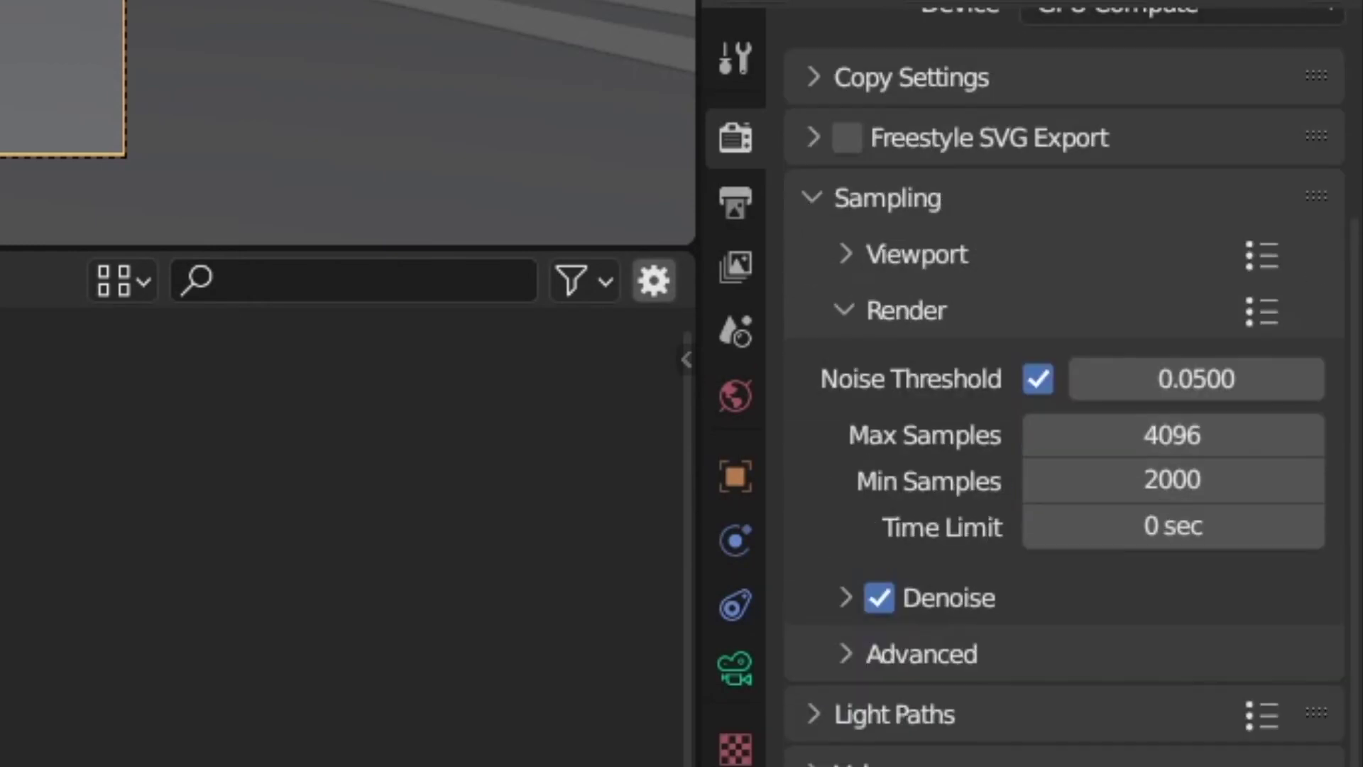
{"action": "scroll", "coordinate": [1065, 426], "scroll_direction": "up", "scroll_amount": 1}
{"action": "scroll", "coordinate": [1065, 426], "scroll_direction": "down", "scroll_amount": 2}
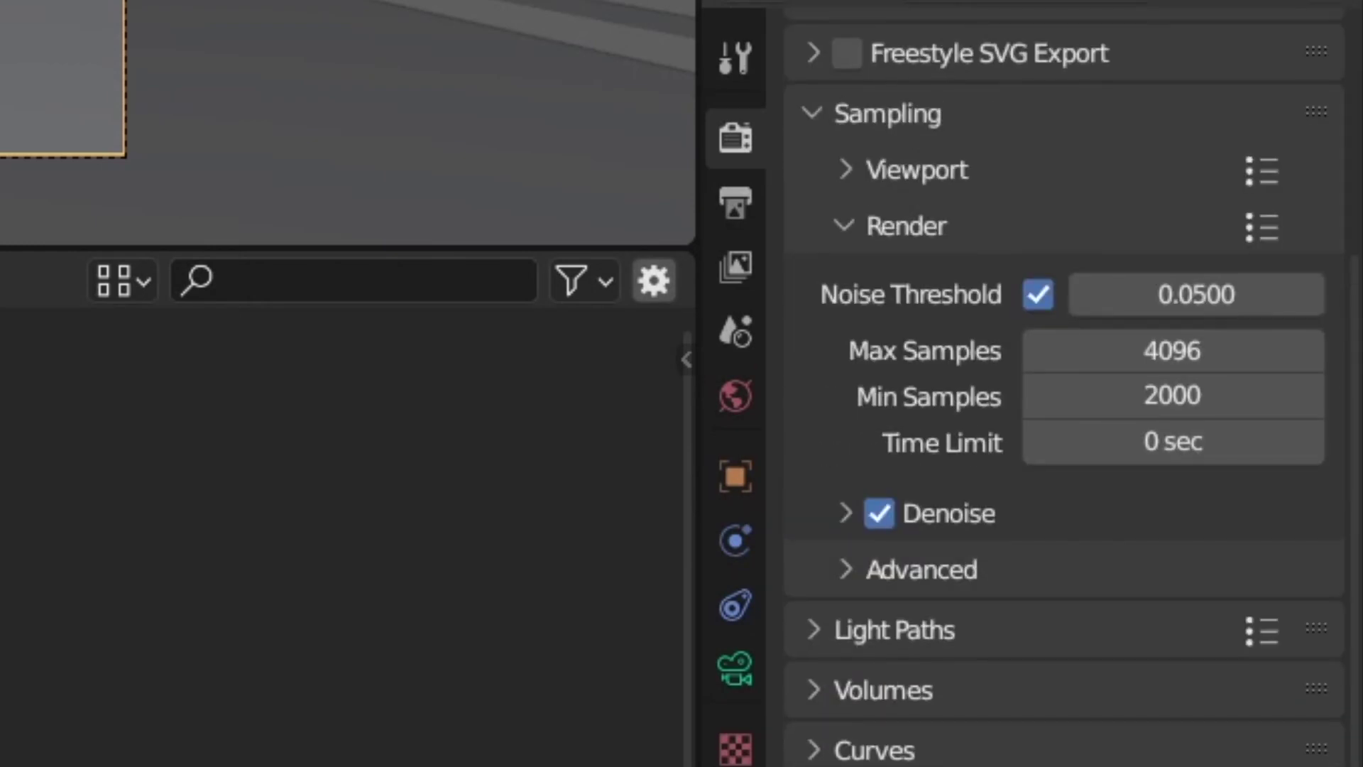
{"action": "scroll", "coordinate": [1065, 426], "scroll_direction": "up", "scroll_amount": 5}
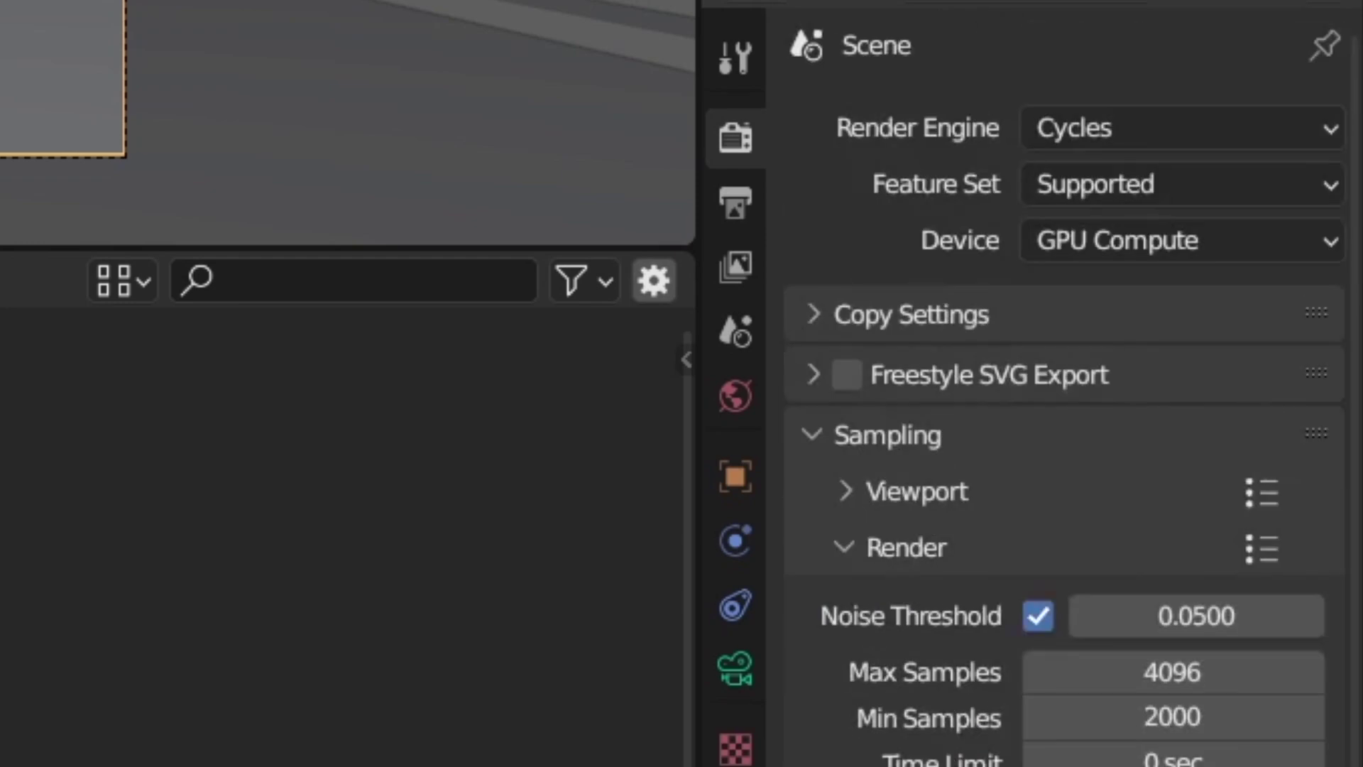
{"action": "scroll", "coordinate": [1065, 426], "scroll_direction": "down", "scroll_amount": 5}
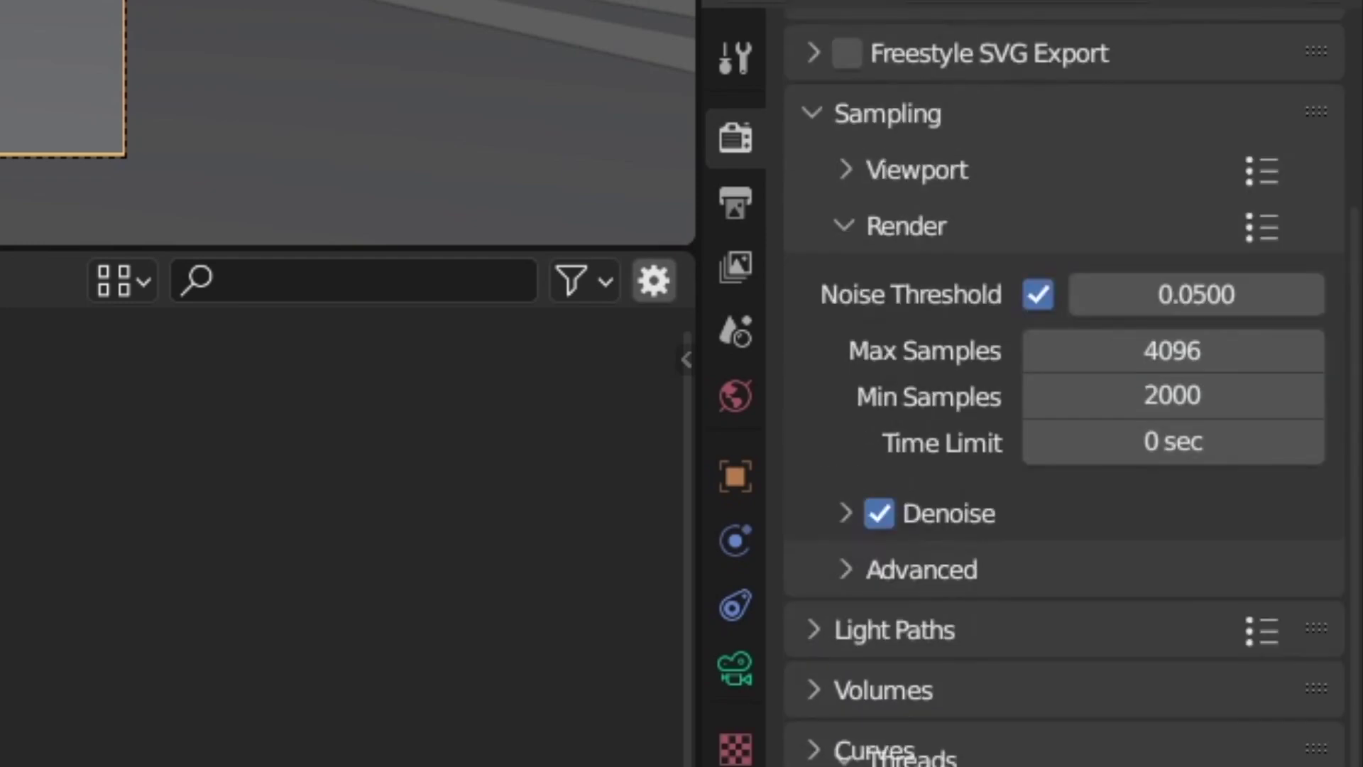